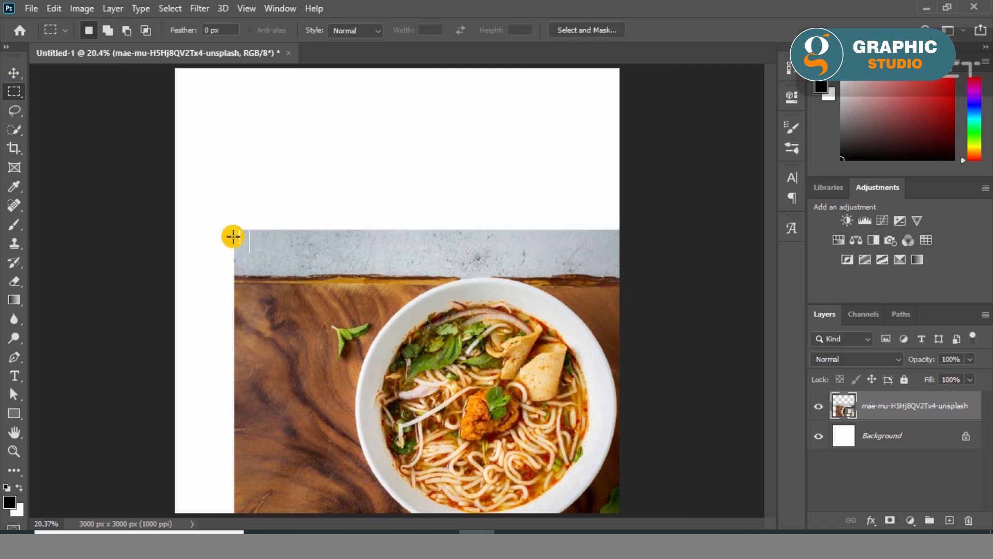
# - Copy the wood strip along the photo's left edge to a new layer and stretch it to the canvas's left edge
pyautogui.moveTo(232, 275); pyautogui.dragTo(325, 444)
pyautogui.moveTo(234, 276); pyautogui.dragTo(329, 484)
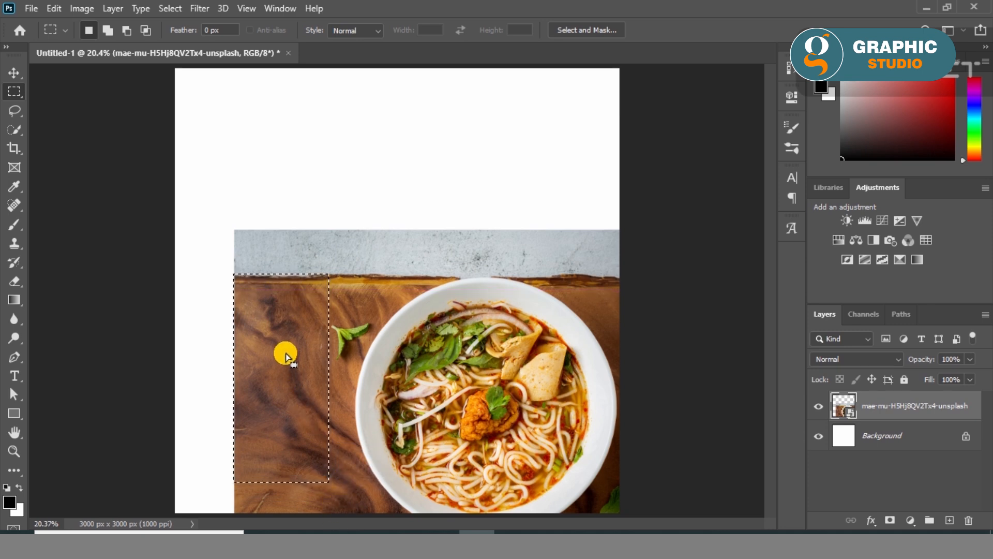
pyautogui.moveTo(230, 277); pyautogui.dragTo(331, 511)
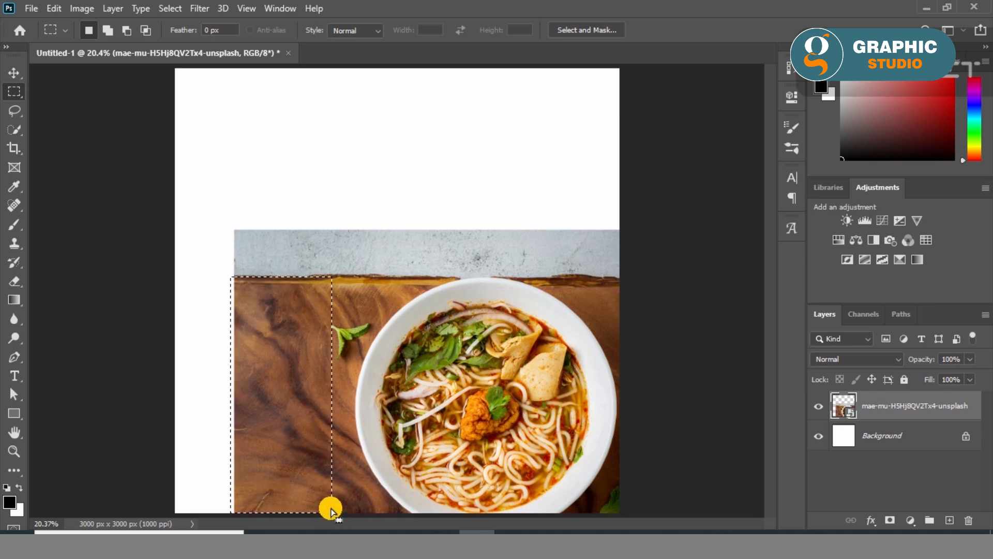
pyautogui.hotkey('ctrl', 'j')
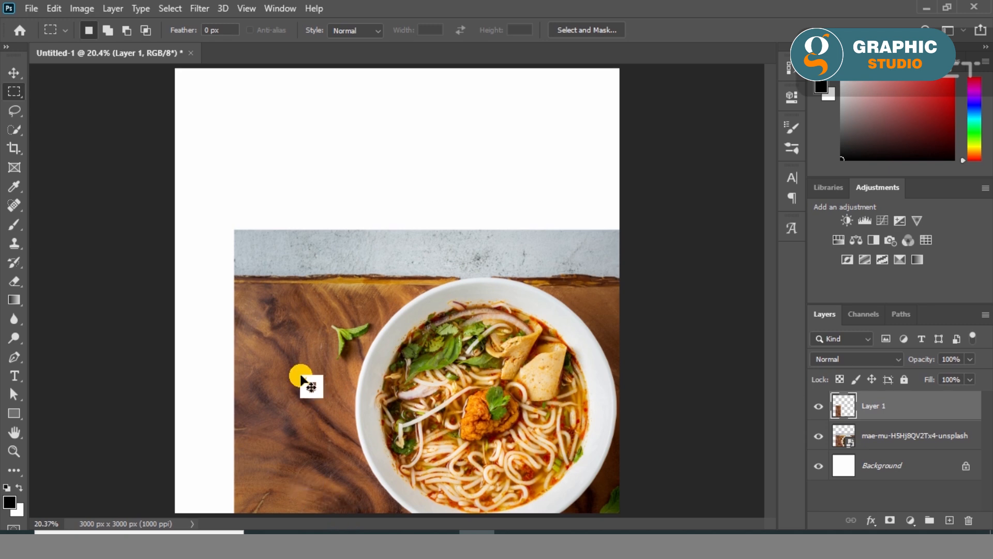
pyautogui.hotkey('ctrl', 't')
pyautogui.moveTo(234, 395); pyautogui.dragTo(168, 397)
pyautogui.click(11, 80)
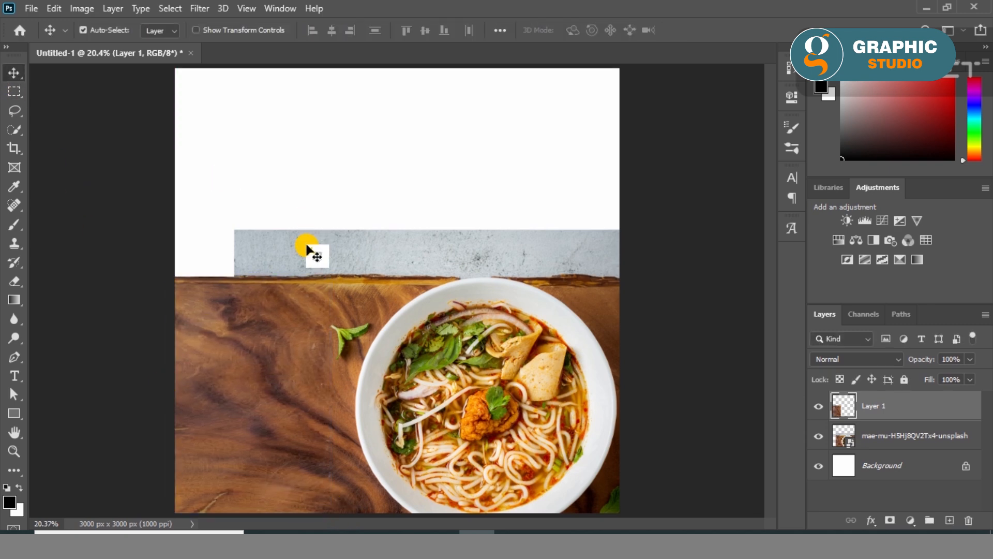
# - Copy the grey wall strip above the wooden table from the photo layer to a new layer
pyautogui.click(337, 253)
pyautogui.click(13, 93)
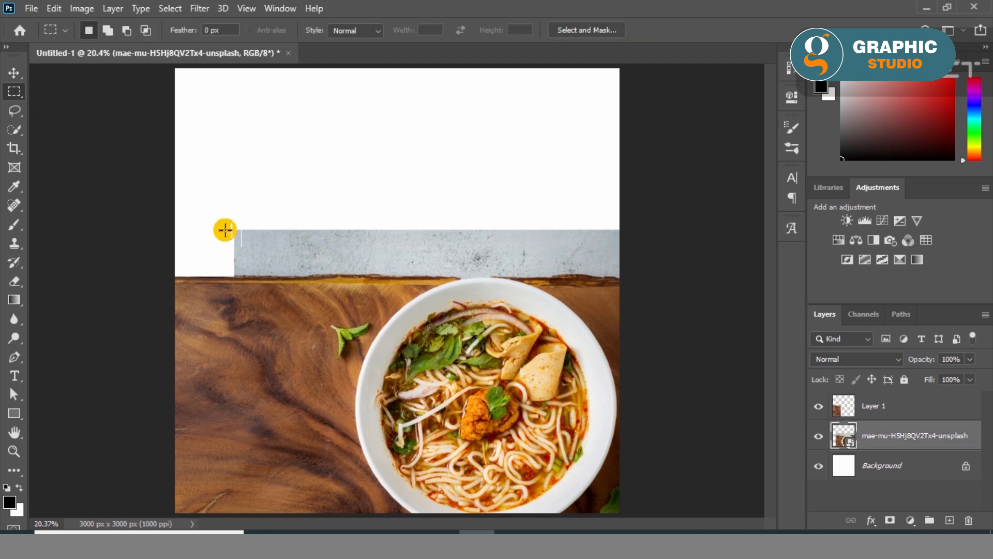
pyautogui.moveTo(234, 231); pyautogui.dragTo(620, 271)
pyautogui.click(621, 531)
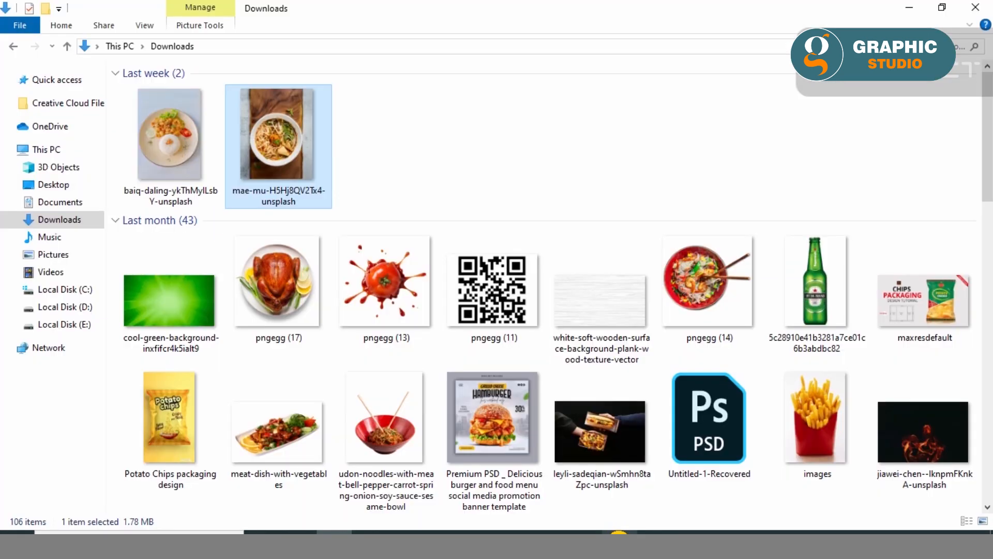
pyautogui.click(910, 7)
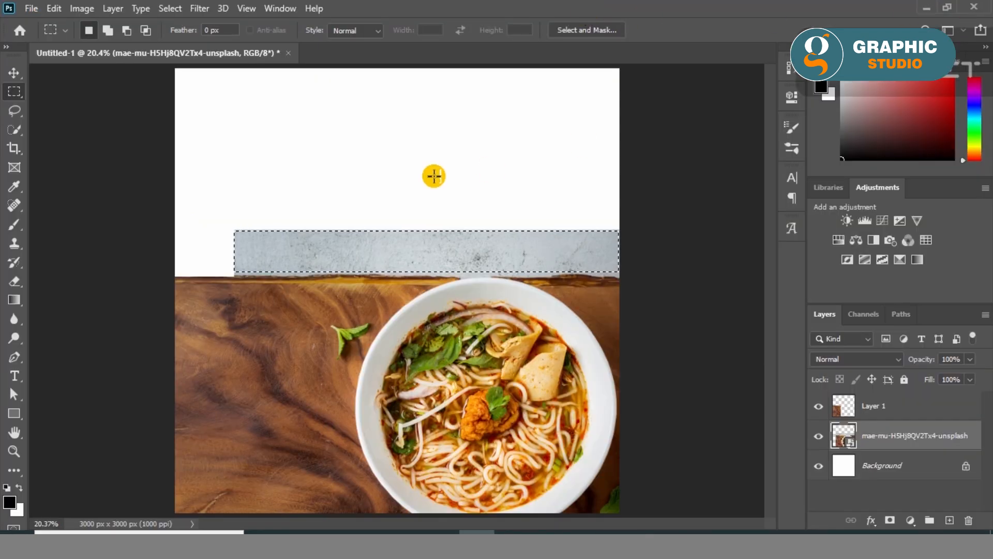
pyautogui.hotkey('ctrl', 'j')
# - Stretch the copied wall strip to about 115% width and 500% height, filling the canvas above the table
pyautogui.hotkey('ctrl', 't')
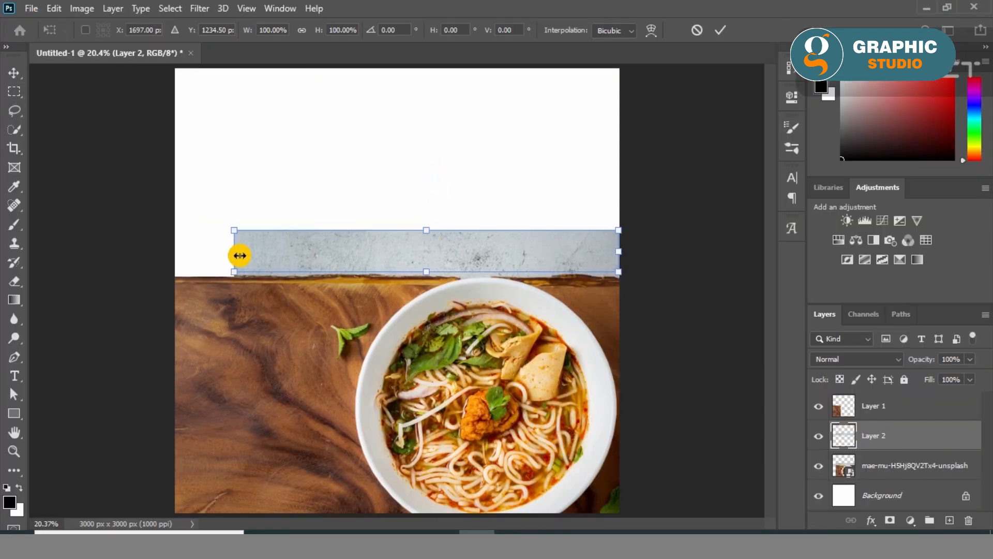
pyautogui.moveTo(234, 253); pyautogui.dragTo(175, 253)
pyautogui.moveTo(397, 271); pyautogui.dragTo(397, 275)
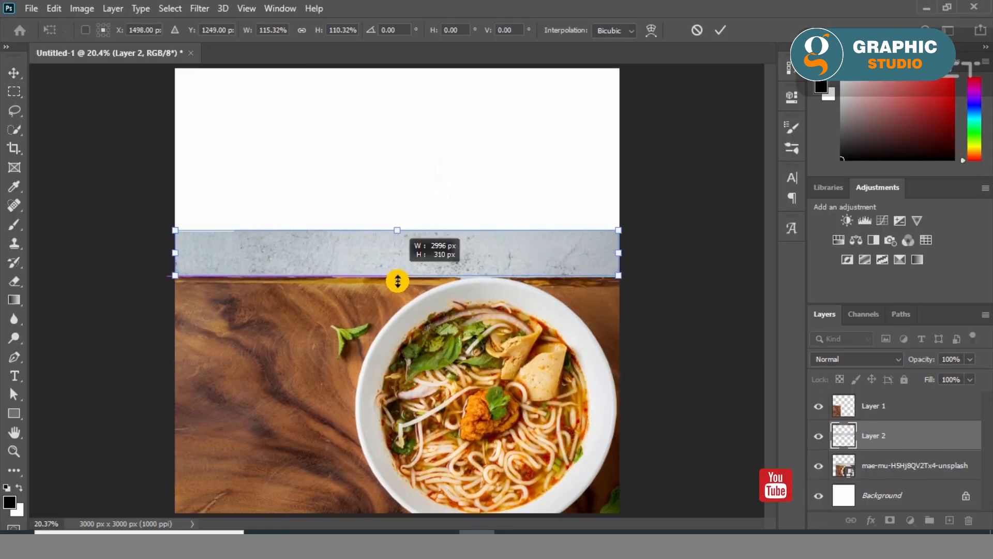
pyautogui.moveTo(396, 230); pyautogui.dragTo(398, 67)
pyautogui.press('Return')
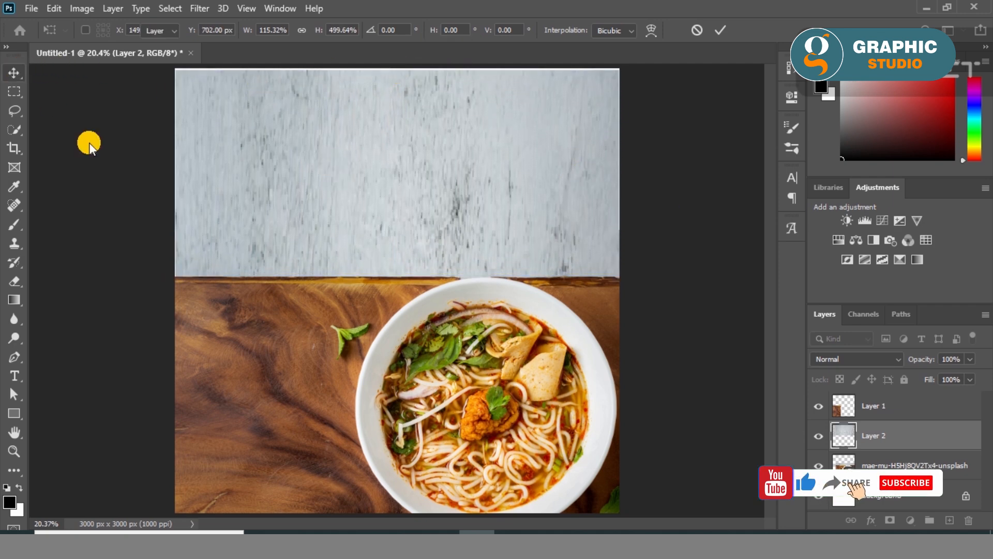
pyautogui.click(89, 146)
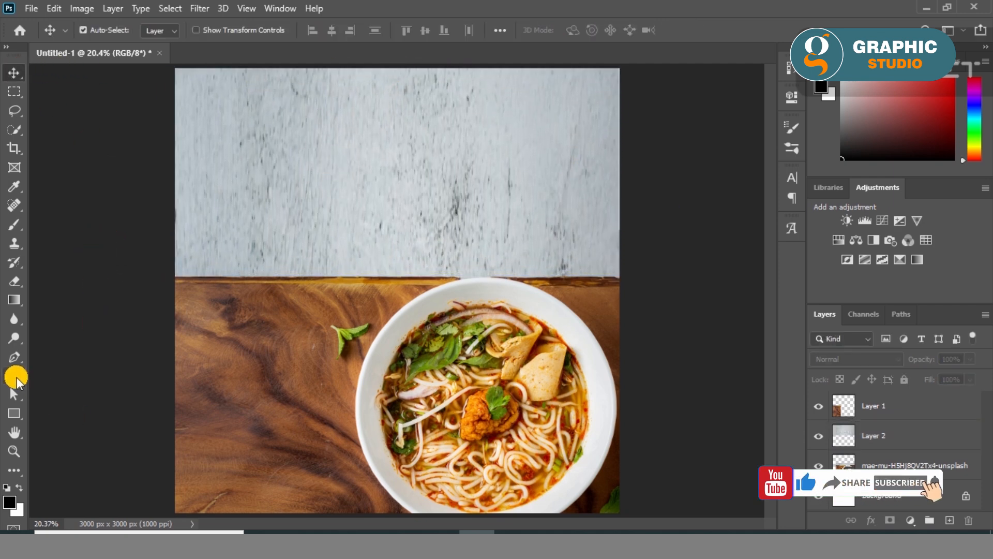
# - Add the text "Best" in the a Big Deal font on the upper wall area and enlarge it to 19.16 pt
pyautogui.click(15, 376)
pyautogui.click(321, 126)
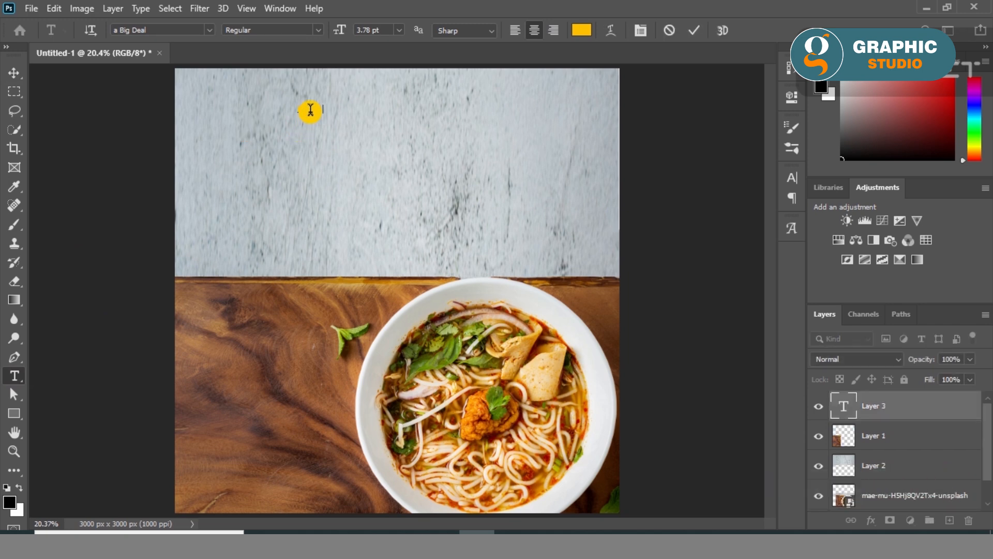
pyautogui.click(12, 73)
pyautogui.hotkey('ctrl', 't')
pyautogui.moveTo(321, 115); pyautogui.dragTo(410, 164)
pyautogui.click(19, 75)
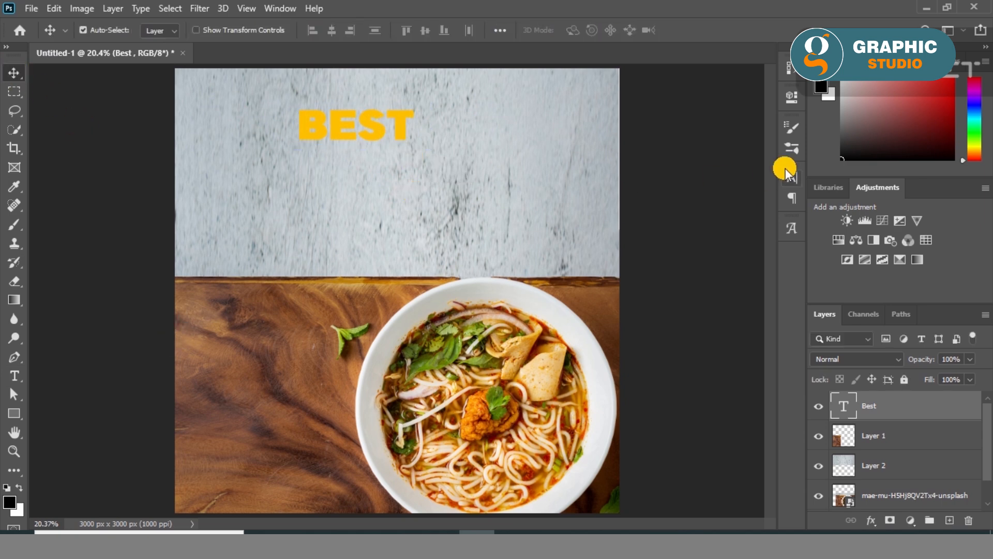
# - Set the BEST text's colour to white (ffffff)
pyautogui.click(790, 98)
pyautogui.click(685, 317)
pyautogui.write('ffffff')
pyautogui.press('Return')
# - Set the BEST text's colour to black
pyautogui.click(692, 315)
pyautogui.click(610, 241)
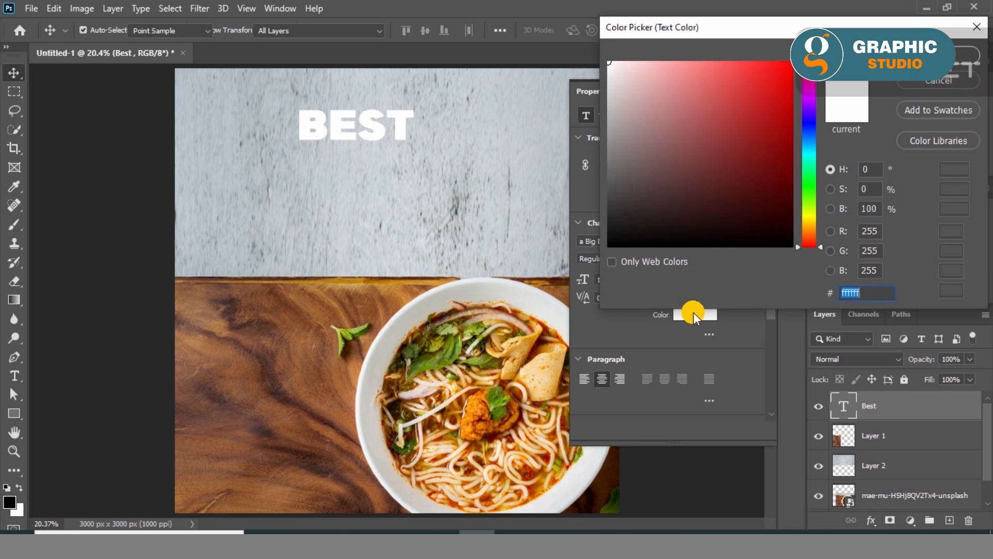
pyautogui.click(940, 57)
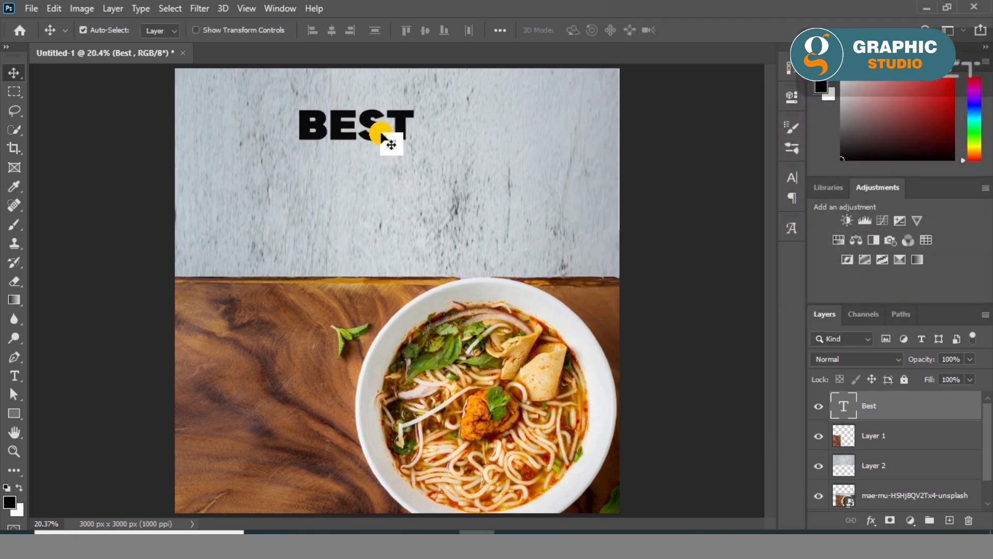
# - Extend the heading text to read "Best Delicious"
pyautogui.doubleClick(393, 127)
pyautogui.click(417, 127)
pyautogui.write('DELI')
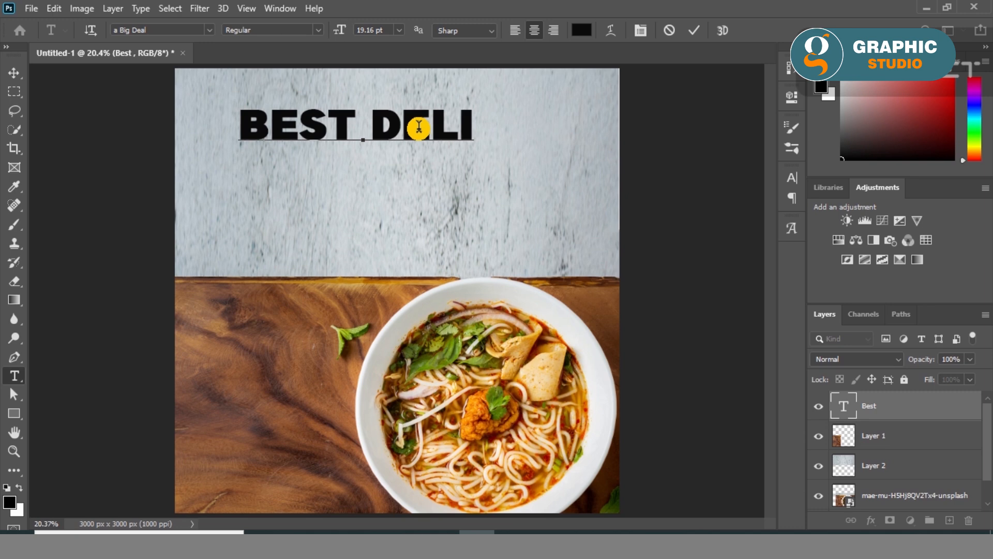
pyautogui.write('C')
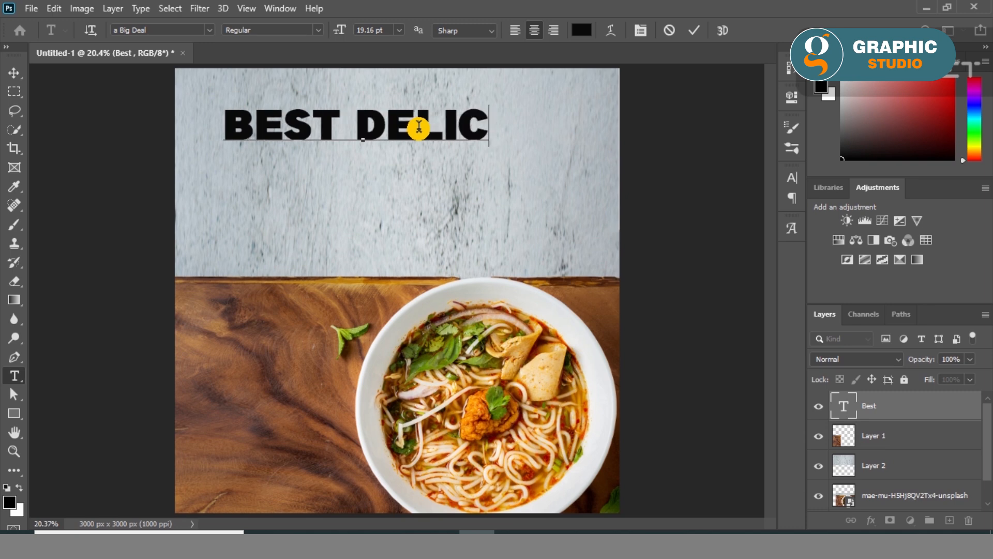
pyautogui.write('IOUS')
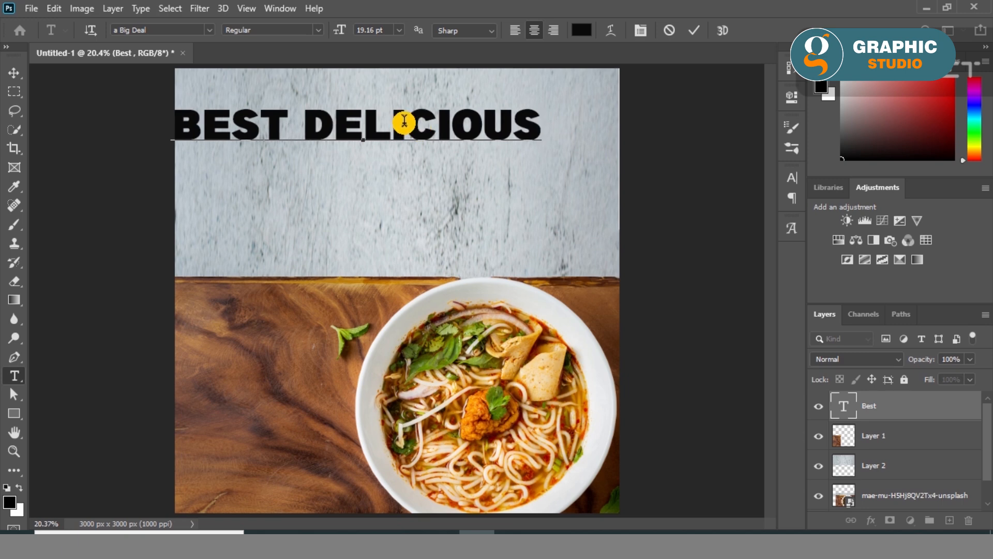
pyautogui.hotkey('ctrl', 'Return')
# - Scale the Best Delicious text to about 54% and centre it near the canvas's top edge
pyautogui.hotkey('ctrl', 't')
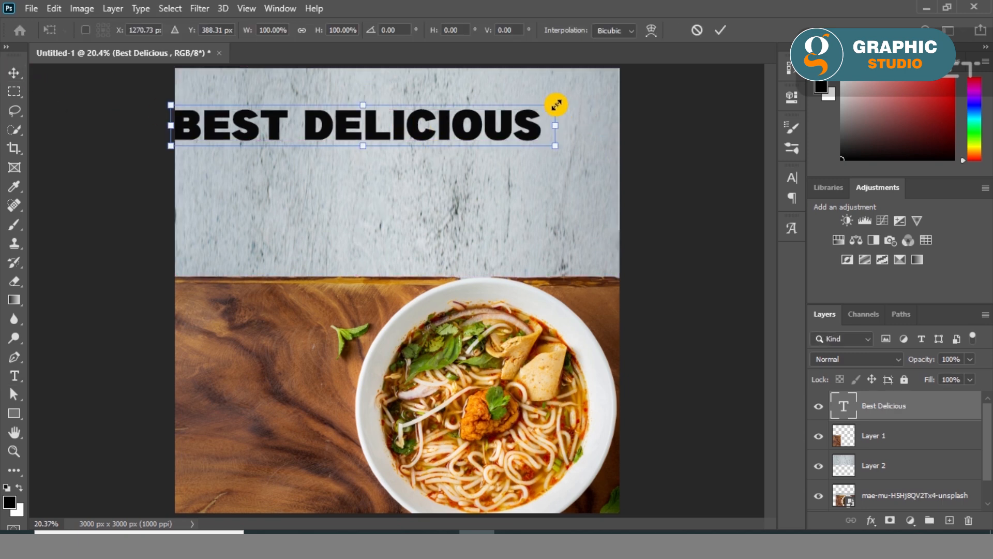
pyautogui.moveTo(556, 105); pyautogui.dragTo(419, 96)
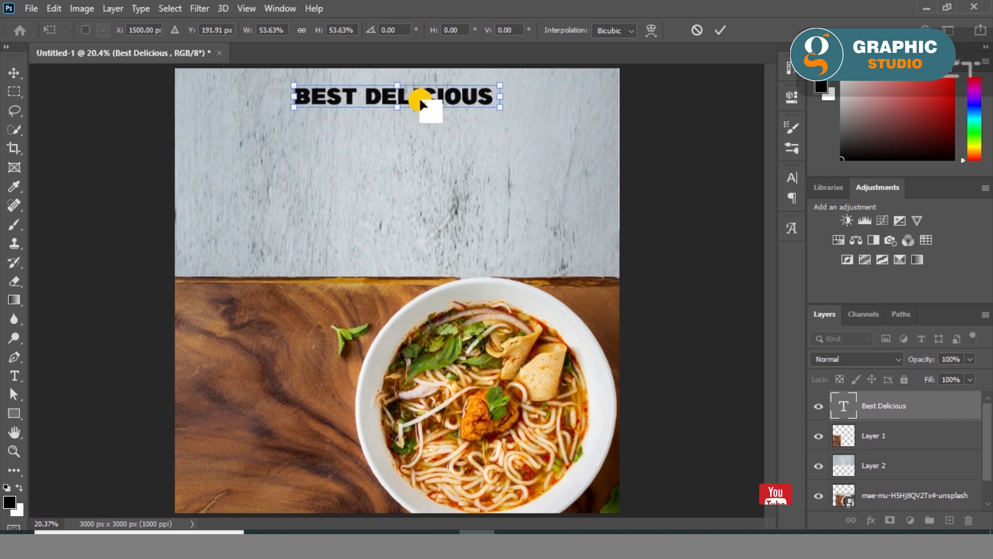
pyautogui.press('Return')
# - Set the Best Delicious text's font to a Adelfa and its colour to white (ffffff)
pyautogui.click(792, 97)
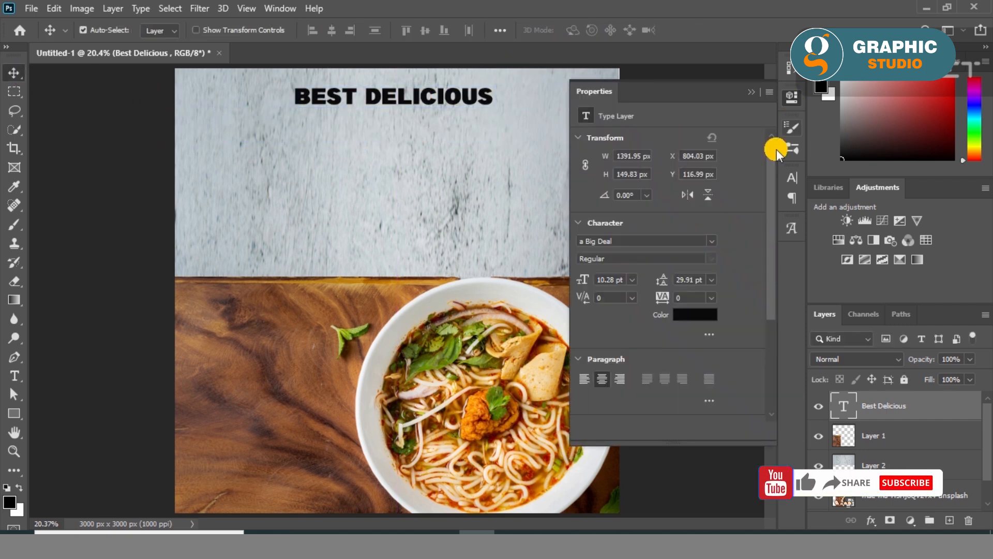
pyautogui.click(716, 242)
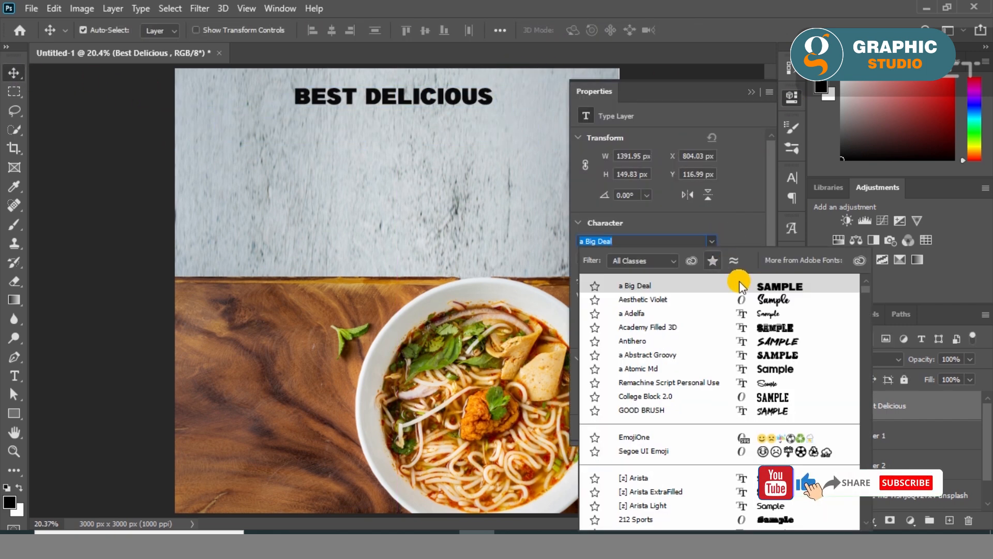
pyautogui.click(773, 314)
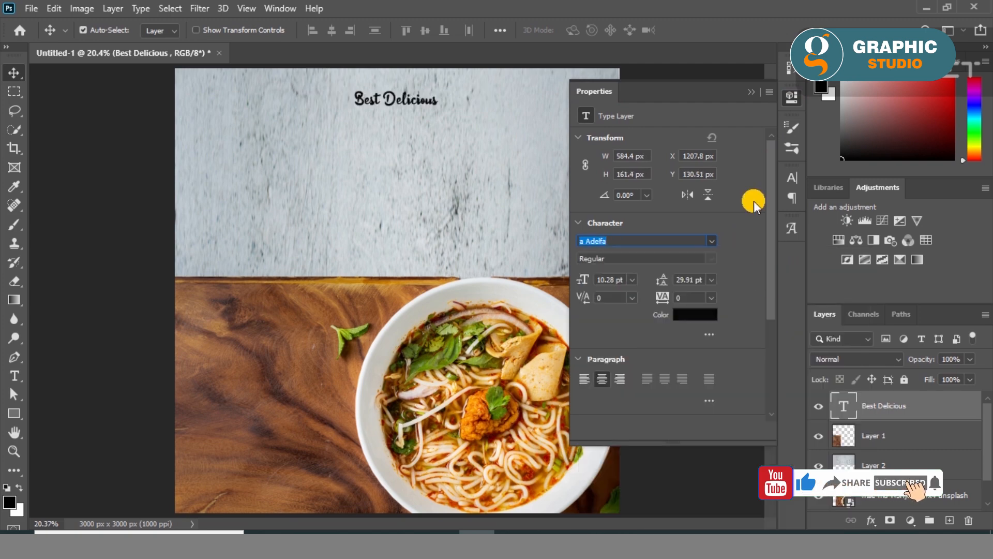
pyautogui.click(679, 307)
pyautogui.click(601, 61)
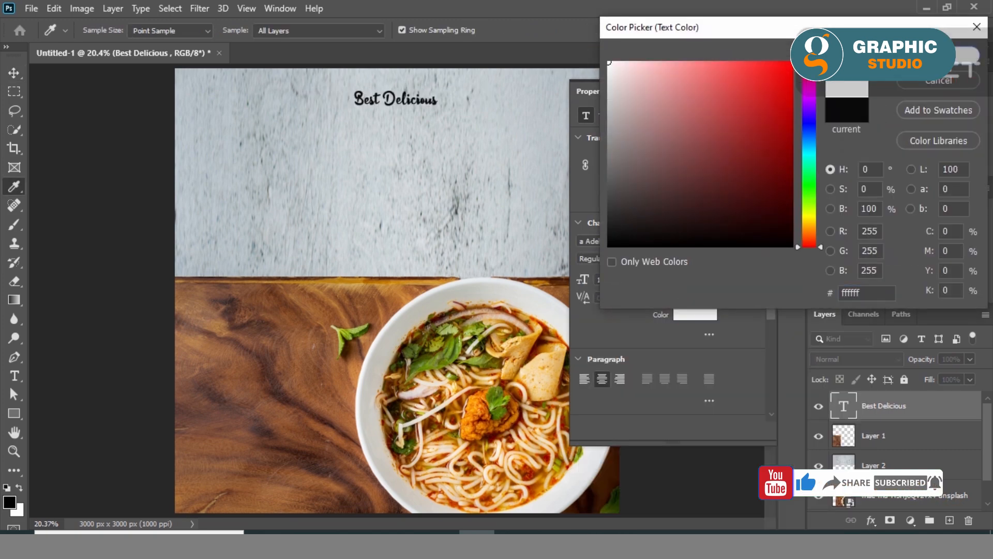
pyautogui.click(967, 54)
pyautogui.click(752, 91)
# - Scale the Best Delicious text to about 125% and move it slightly up, keeping it centred horizontally
pyautogui.hotkey('ctrl', 't')
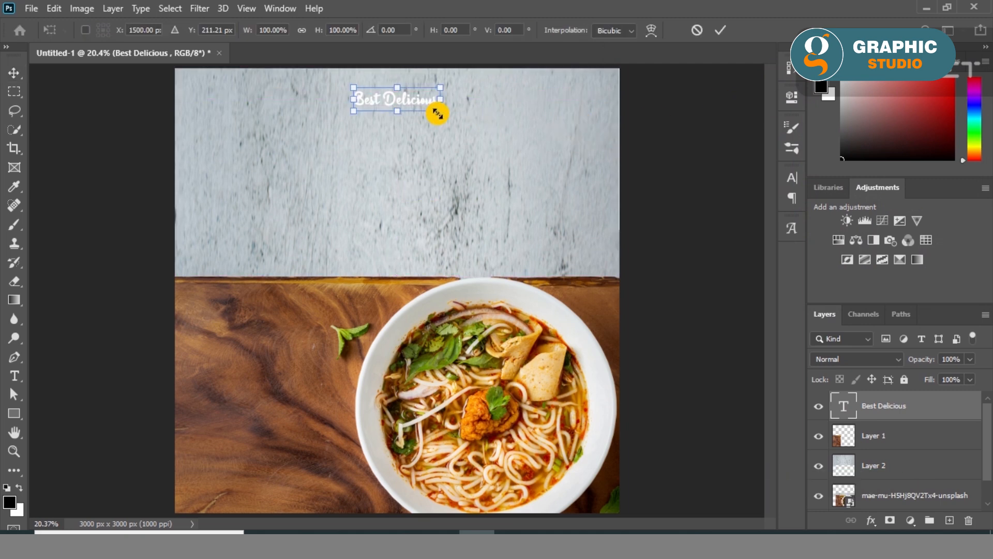
pyautogui.moveTo(441, 120); pyautogui.dragTo(451, 119)
pyautogui.moveTo(393, 101); pyautogui.dragTo(393, 97)
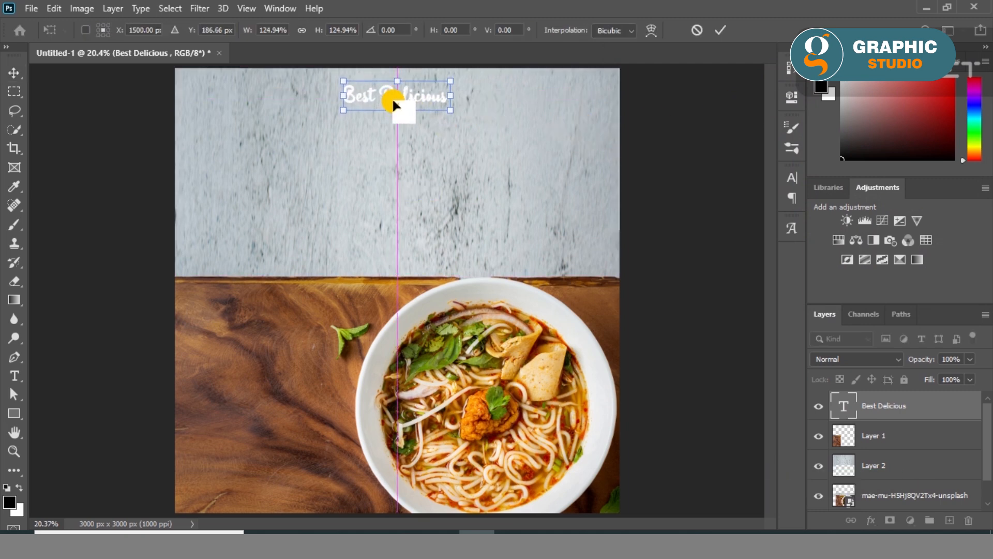
pyautogui.click(19, 72)
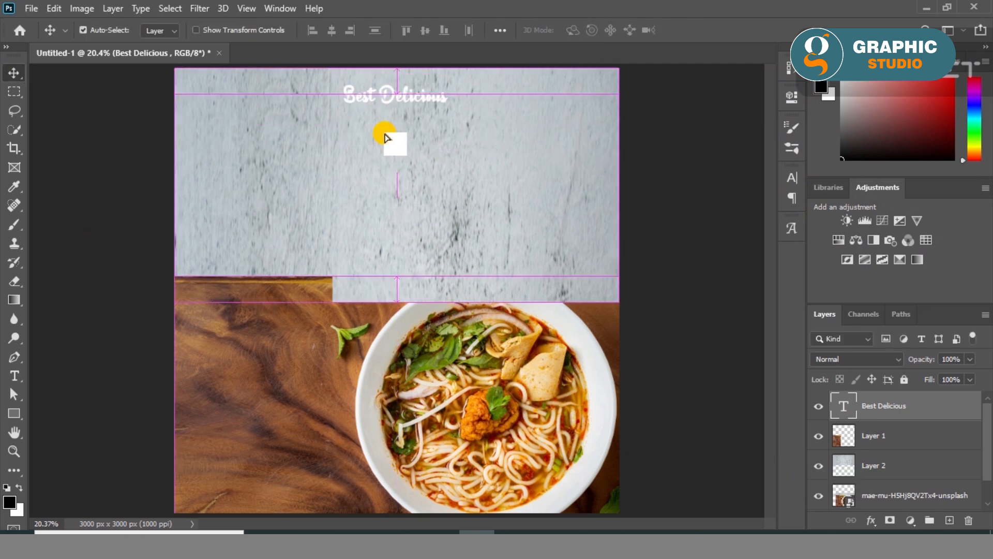
# - Duplicate the Best Delicious text directly below the original and replace the copy's wording with "FOOD MENU"
pyautogui.moveTo(367, 112); pyautogui.dragTo(369, 130)
pyautogui.doubleClick(368, 129)
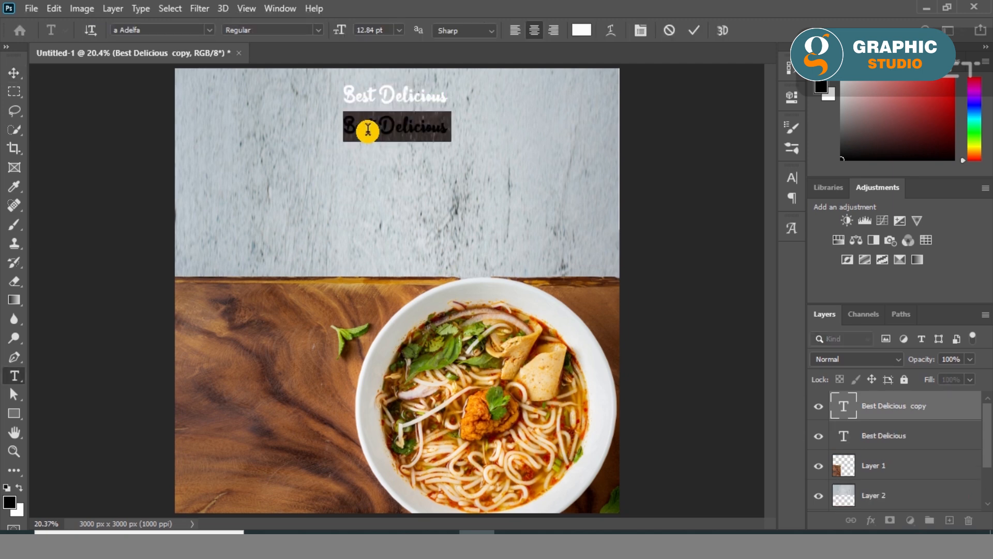
pyautogui.press('BackSpace')
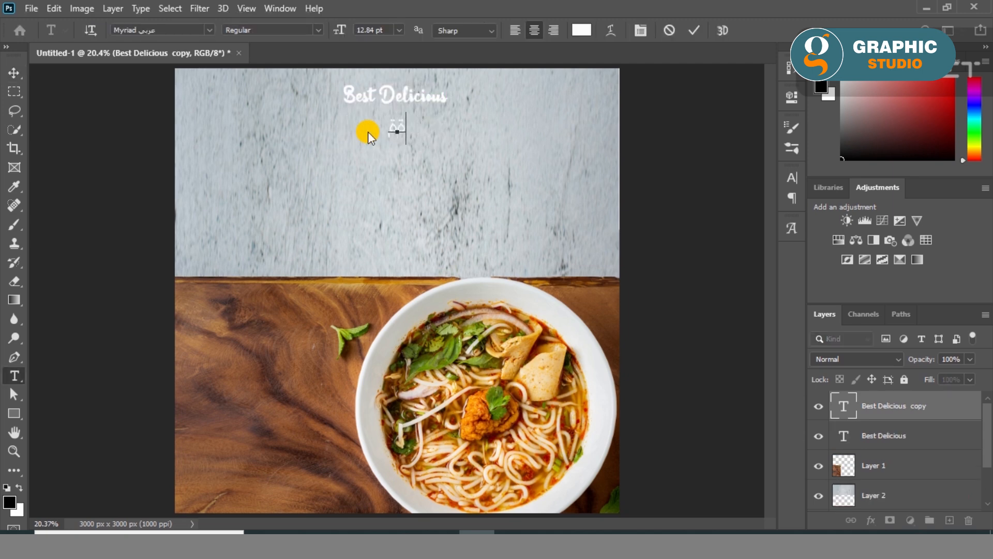
pyautogui.press('super+space')
pyautogui.press('BackSpace')
pyautogui.press('BackSpace')
pyautogui.press('BackSpace')
pyautogui.write('FOOD MENU')
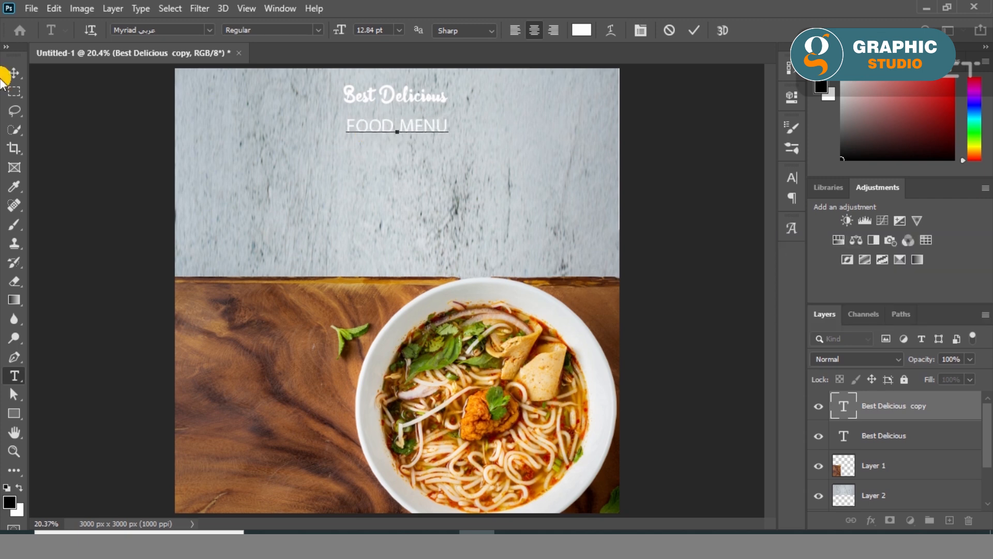
pyautogui.hotkey('ctrl', 'Return')
pyautogui.press('v')
# - Set the FOOD MENU text's font to Academy Filled 3D and its colour to black (000000)
pyautogui.click(792, 97)
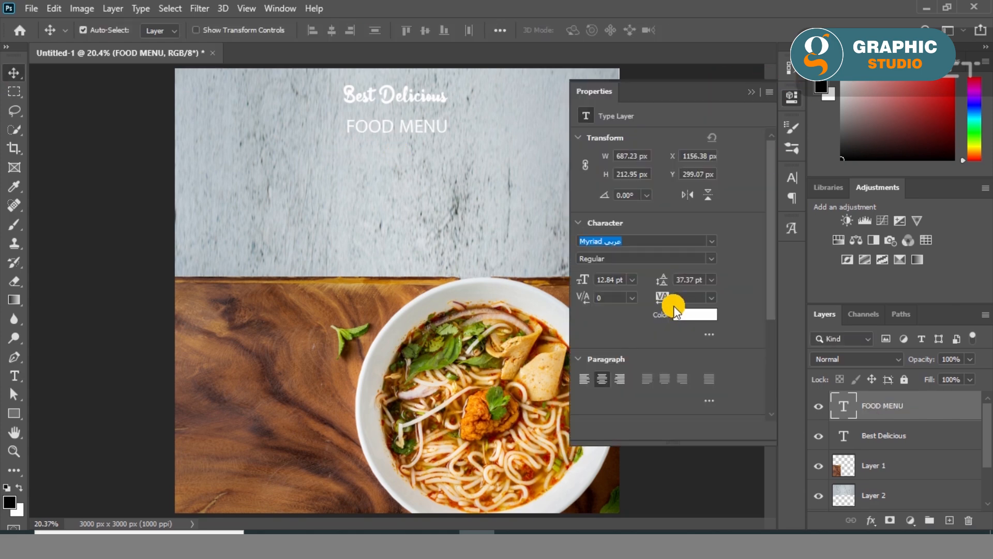
pyautogui.click(711, 245)
pyautogui.moveTo(867, 511); pyautogui.dragTo(855, 271)
pyautogui.click(805, 330)
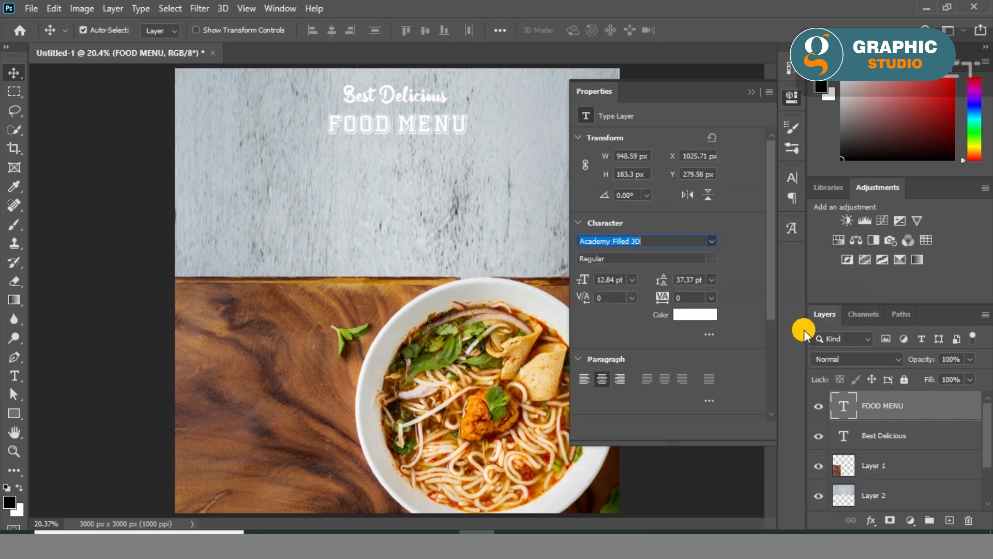
pyautogui.click(693, 315)
pyautogui.click(609, 245)
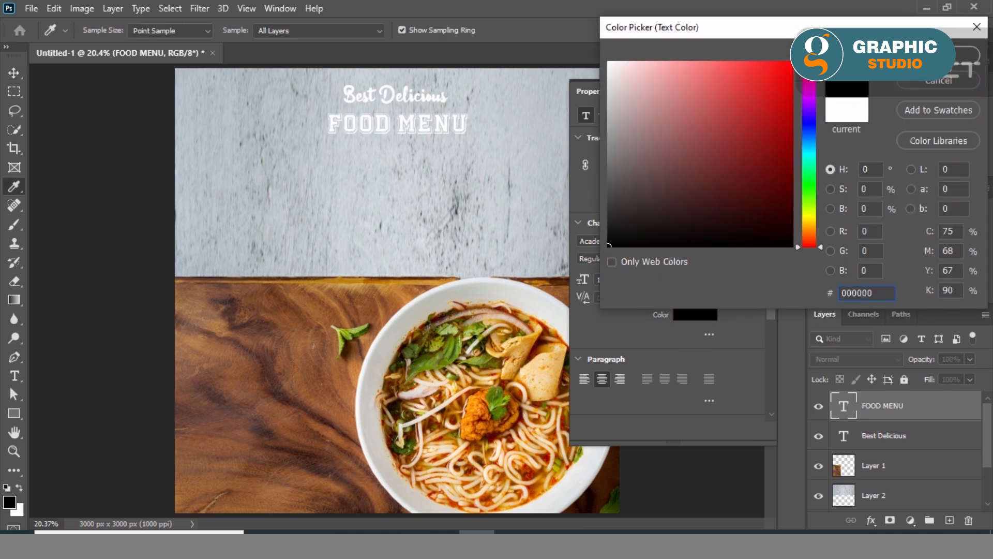
pyautogui.click(937, 56)
pyautogui.click(753, 91)
# - Scale the FOOD MENU text to about 168% and space it and the Best Delicious text vertically so they do not overlap
pyautogui.hotkey('ctrl', 't')
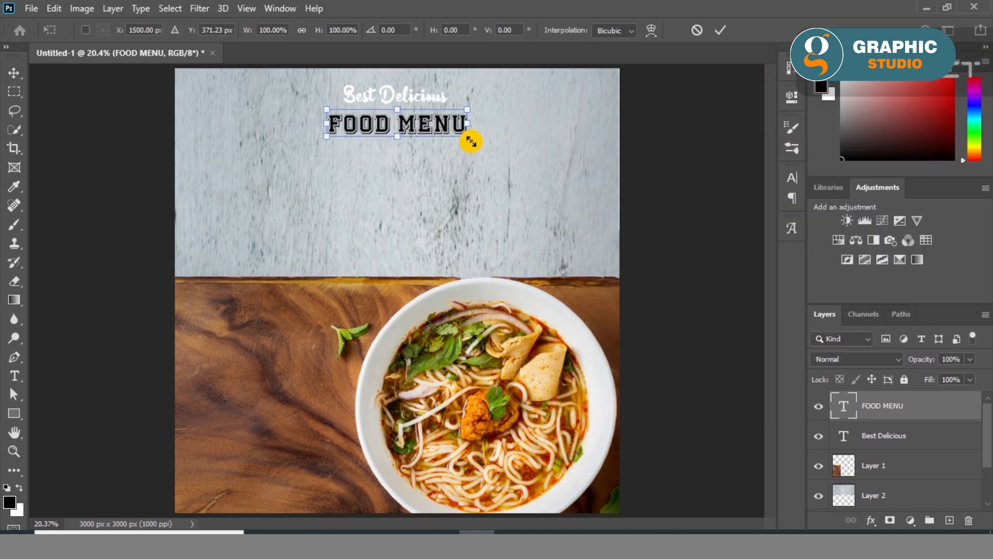
pyautogui.moveTo(470, 139); pyautogui.dragTo(517, 151)
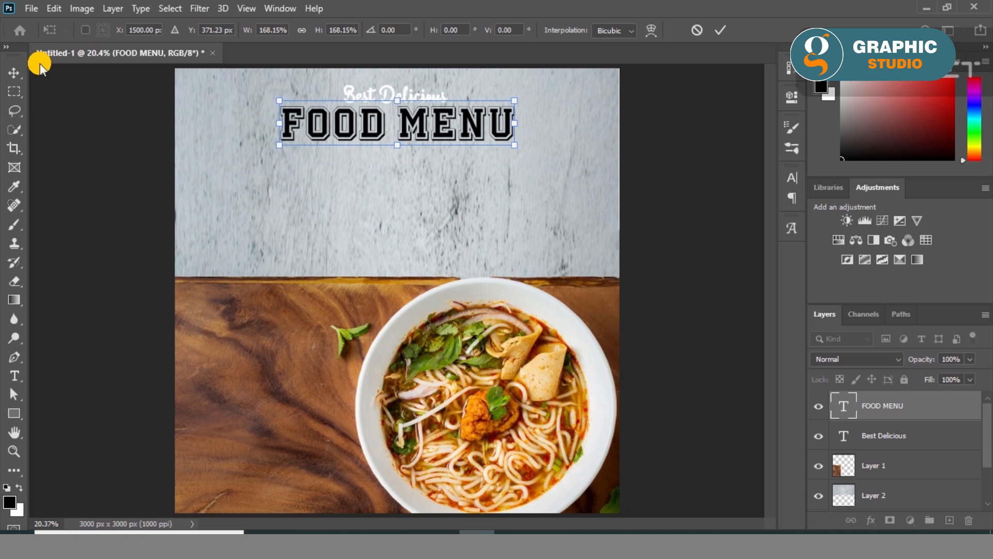
pyautogui.click(14, 73)
pyautogui.click(399, 101)
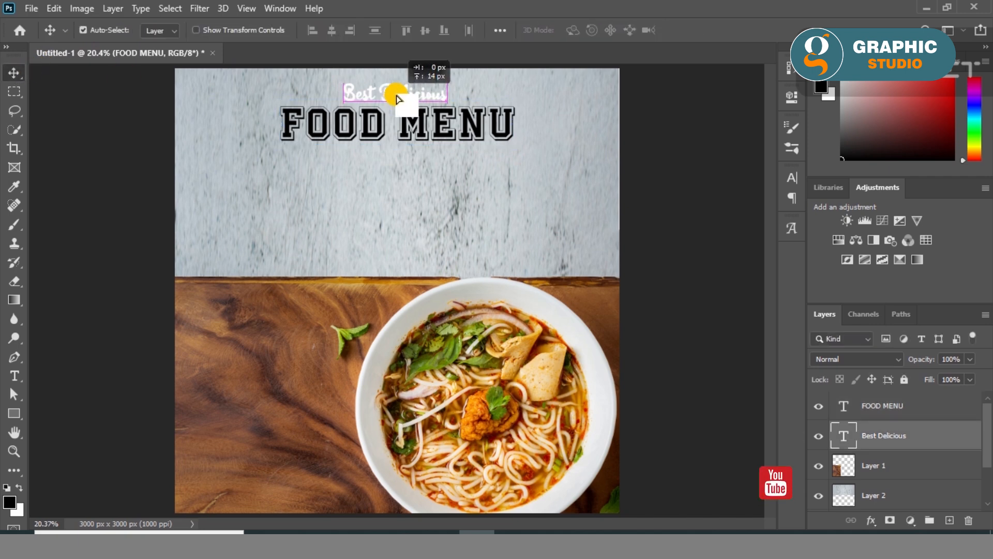
pyautogui.keyDown('shift'); pyautogui.click(382, 133); pyautogui.keyUp('shift')
pyautogui.moveTo(381, 133); pyautogui.dragTo(381, 143)
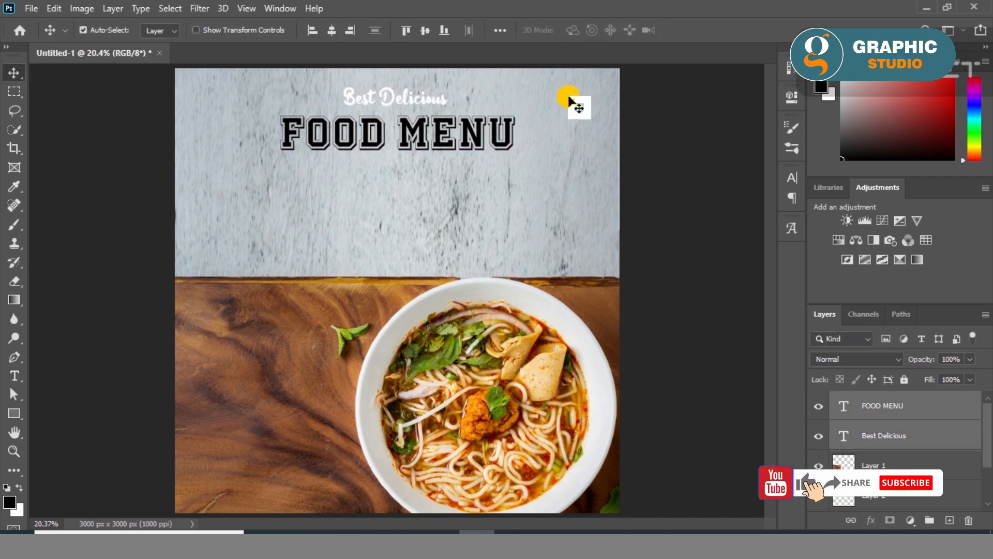
pyautogui.click(146, 169)
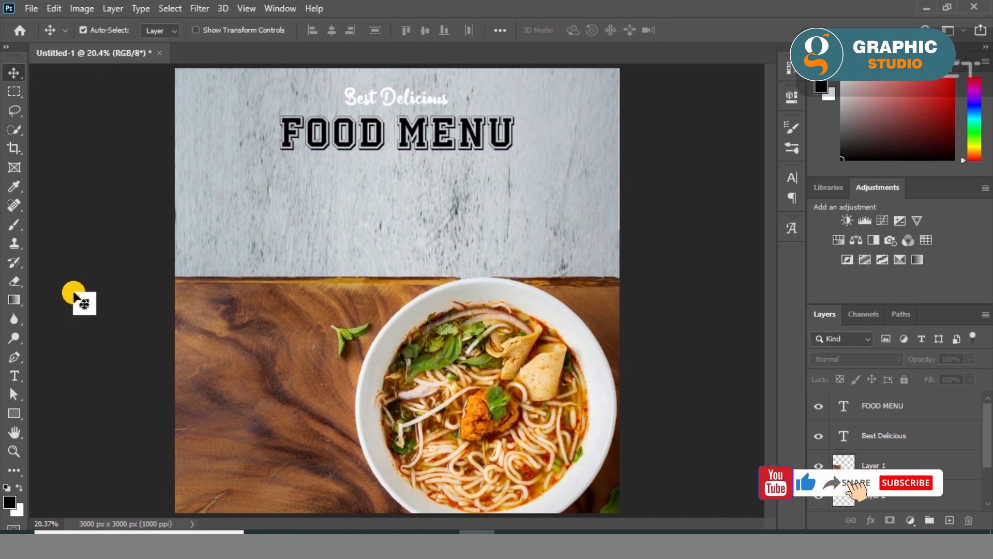
# - Draw a black-filled rectangle without stroke, about 3051 by 182 px, across the canvas at the Best Delicious text
pyautogui.click(13, 413)
pyautogui.click(162, 31)
pyautogui.click(94, 108)
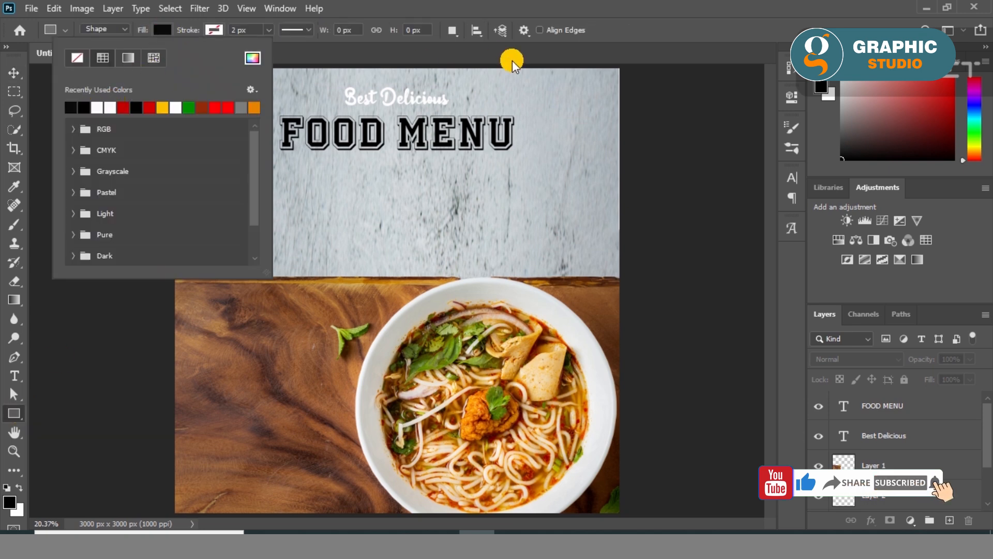
pyautogui.moveTo(627, 91); pyautogui.dragTo(176, 118)
pyautogui.click(751, 91)
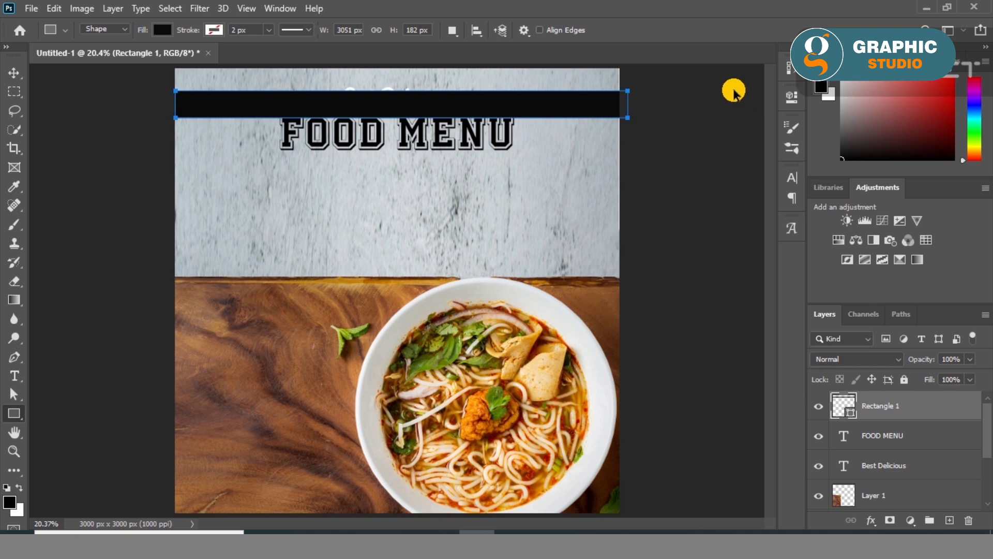
# - Transform the black bar to about 98% width and 114% height so it spans exactly the canvas width
pyautogui.hotkey('ctrl', 't')
pyautogui.moveTo(627, 104); pyautogui.dragTo(620, 104)
pyautogui.moveTo(397, 91); pyautogui.dragTo(399, 81)
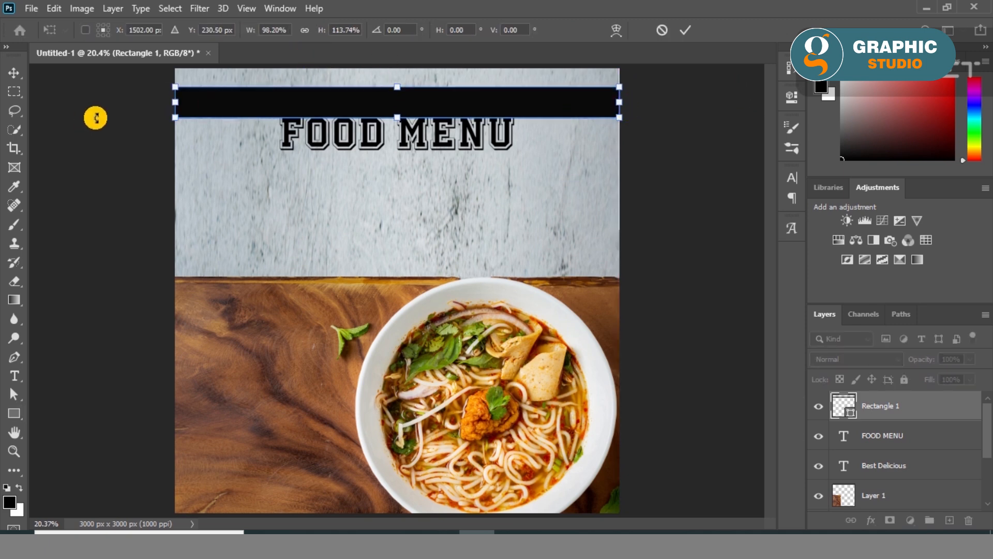
pyautogui.click(11, 77)
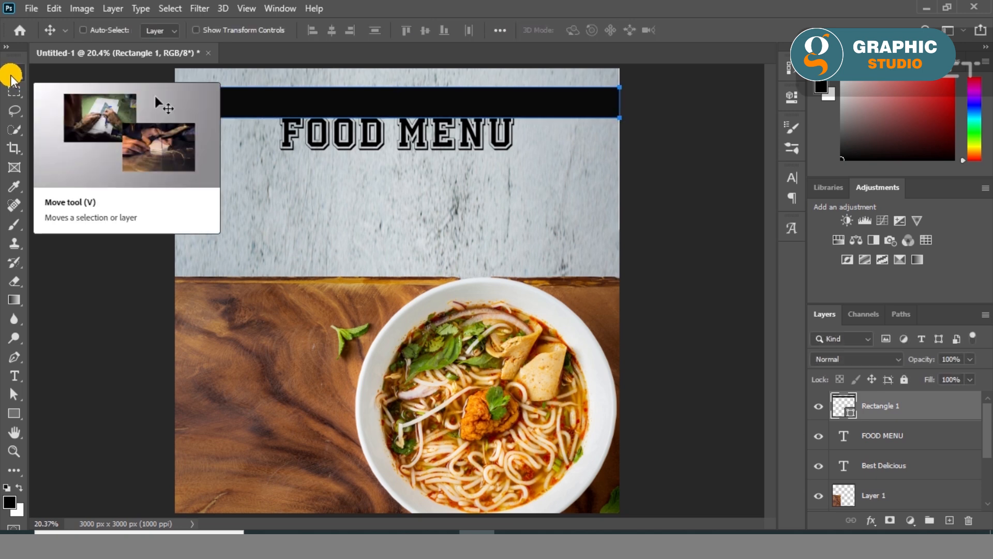
# - Move the black bar's layer down the stack to just below Layer 1, behind both heading texts
pyautogui.hotkey('ctrl', '[')
pyautogui.hotkey('ctrl', '[')
pyautogui.hotkey('ctrl', '[')
pyautogui.click(120, 271)
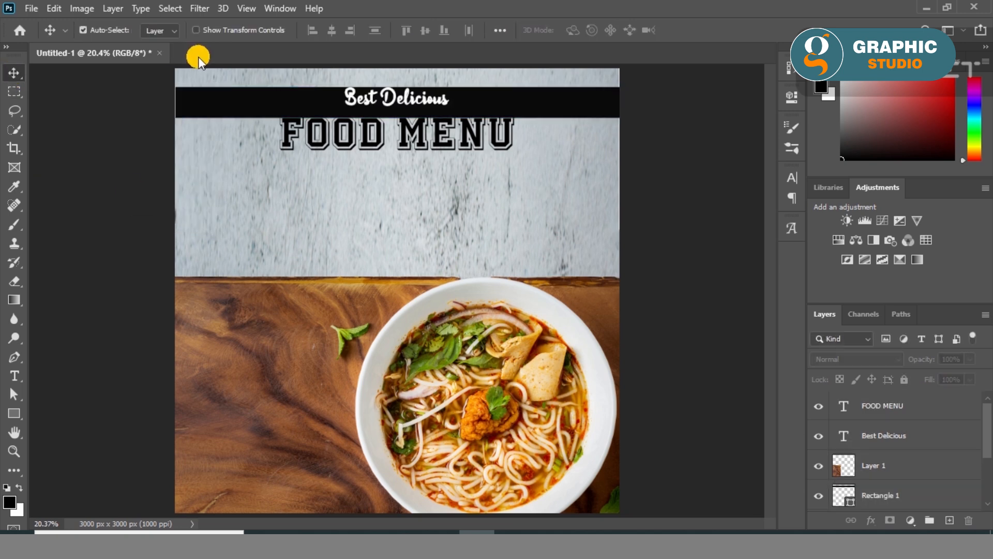
# - Align the Best Delicious text with the black bar on their horizontal and vertical centres
pyautogui.click(374, 105)
pyautogui.keyDown('shift'); pyautogui.click(295, 108); pyautogui.keyUp('shift')
pyautogui.click(330, 33)
pyautogui.click(423, 31)
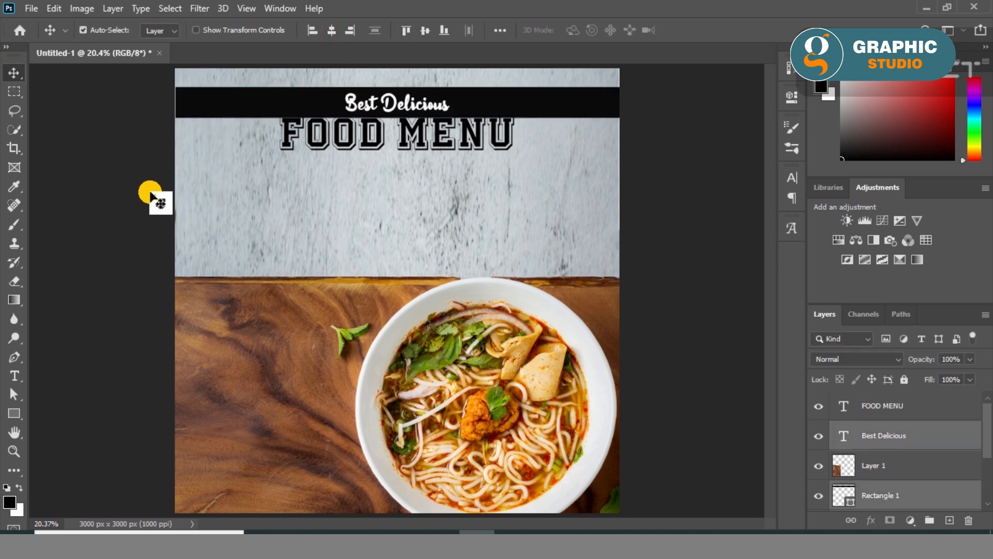
pyautogui.click(150, 193)
# - Move the black bar and Best Delicious text up together by about 40 px, and shift FOOD MENU slightly down
pyautogui.click(348, 101)
pyautogui.keyDown('shift'); pyautogui.click(314, 108); pyautogui.keyUp('shift')
pyautogui.moveTo(315, 109); pyautogui.dragTo(310, 99)
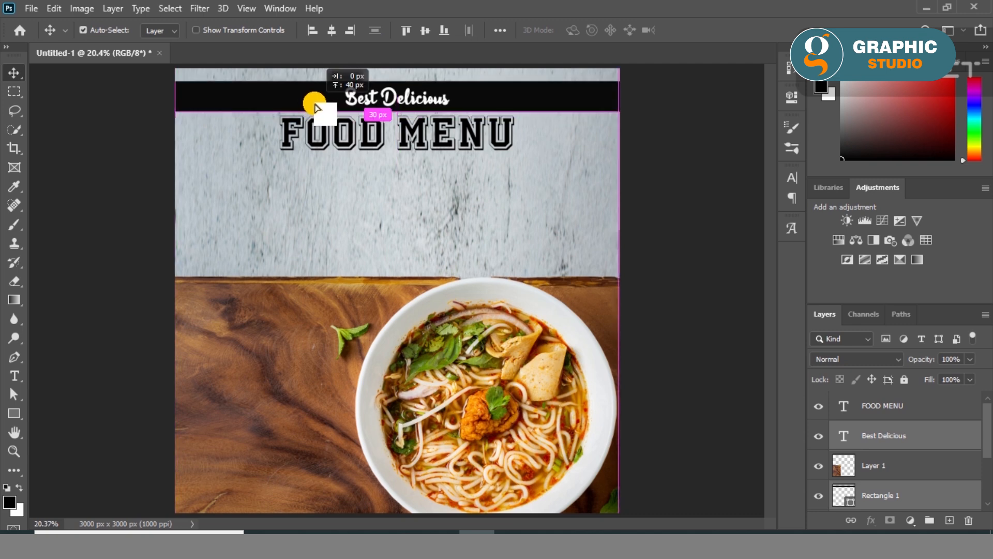
pyautogui.moveTo(381, 133); pyautogui.dragTo(404, 141)
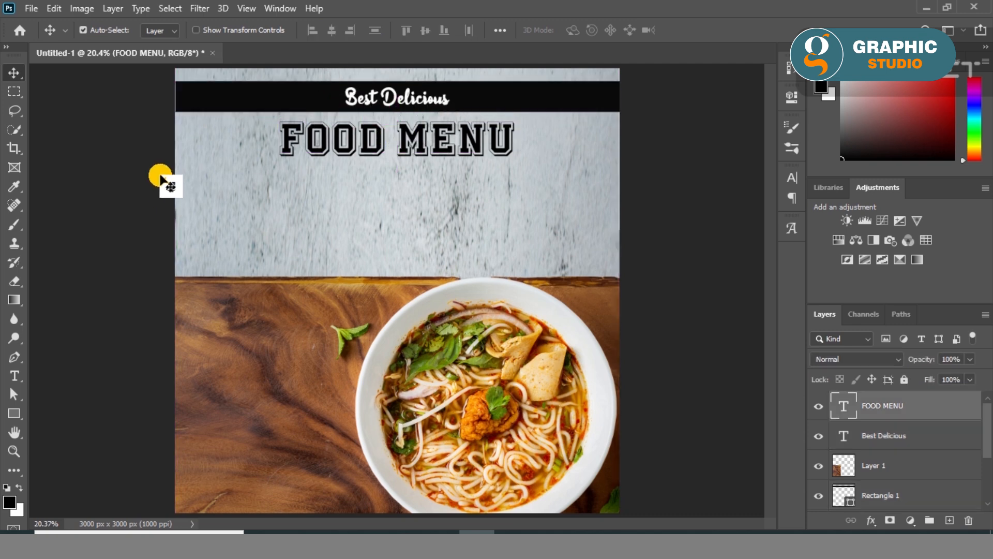
pyautogui.click(161, 173)
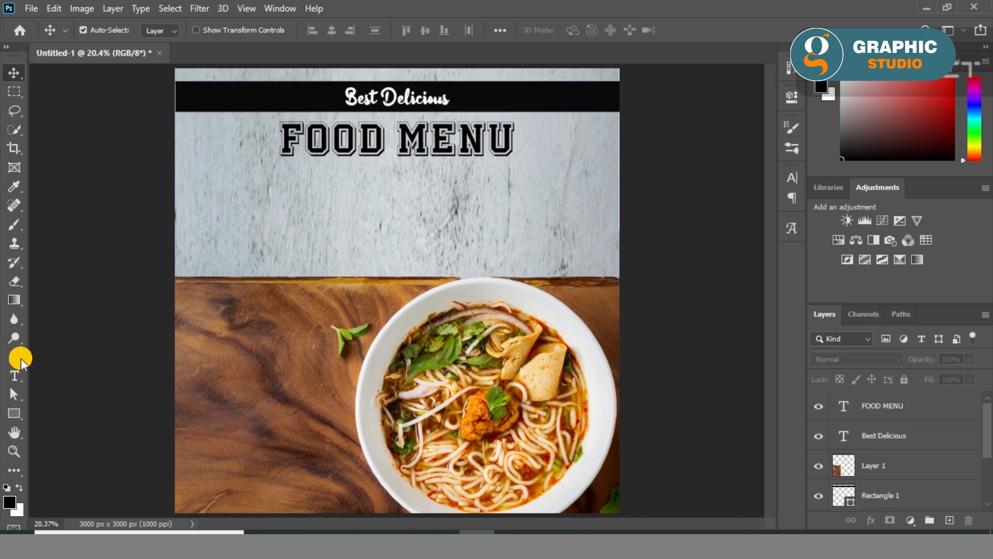
# - Create a text box of about 1578 by 506 px below FOOD MENU and fill it with Lorem Ipsum placeholder text
pyautogui.click(14, 375)
pyautogui.moveTo(288, 172); pyautogui.dragTo(513, 245)
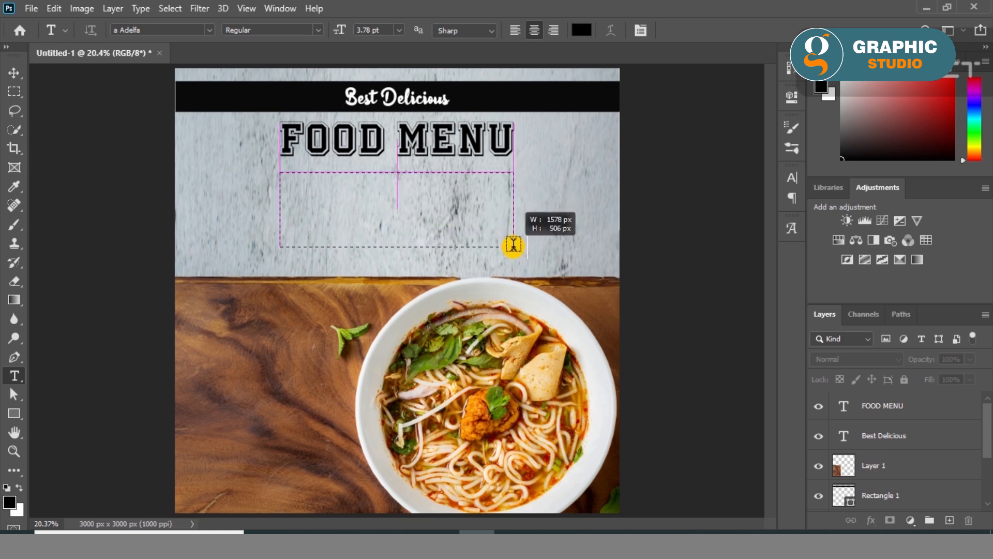
pyautogui.click(140, 8)
pyautogui.click(164, 334)
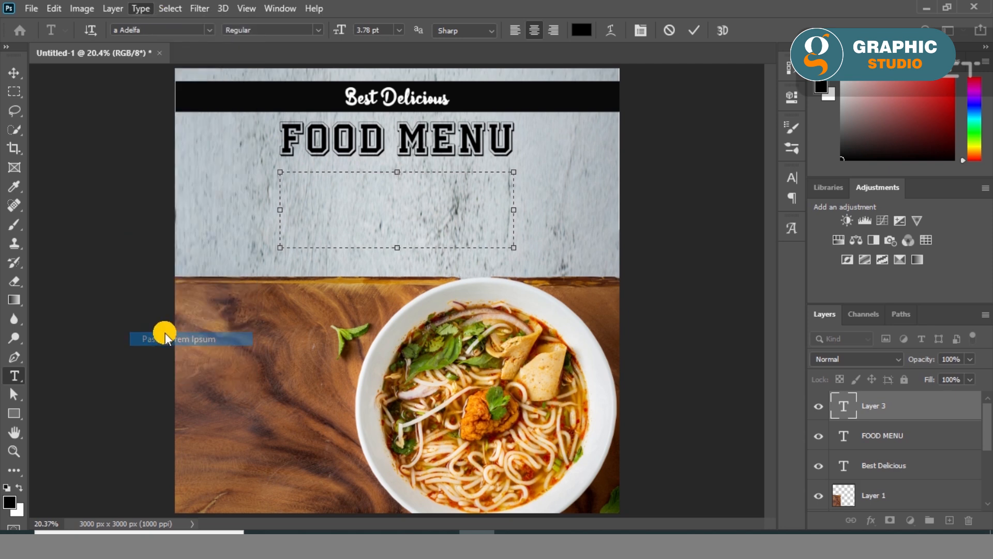
# - Set the Lorem Ipsum paragraph's font size to 11 pt and leading to 10 pt, and move it slightly up towards FOOD MENU
pyautogui.hotkey('ctrl', 'a')
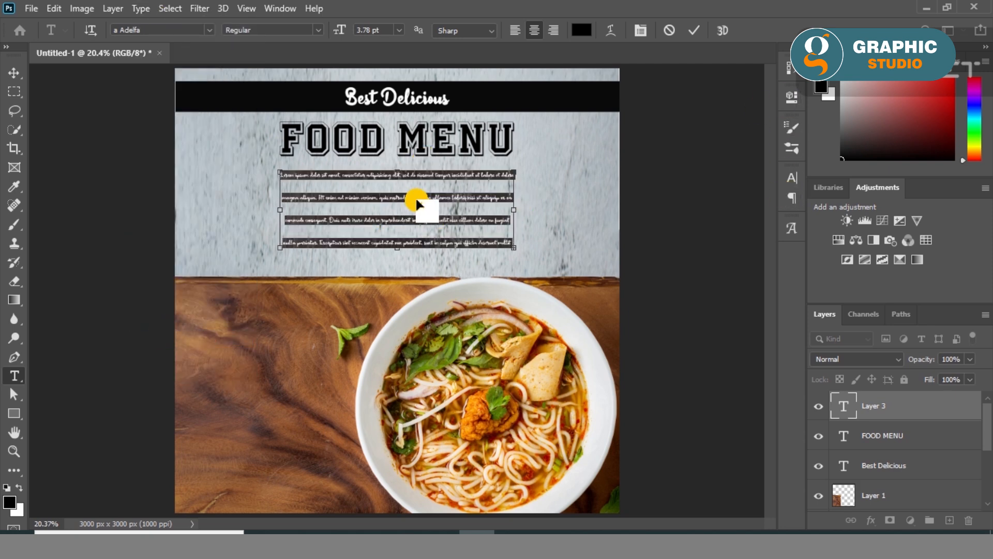
pyautogui.click(794, 100)
pyautogui.scroll(-6, 687, 279)
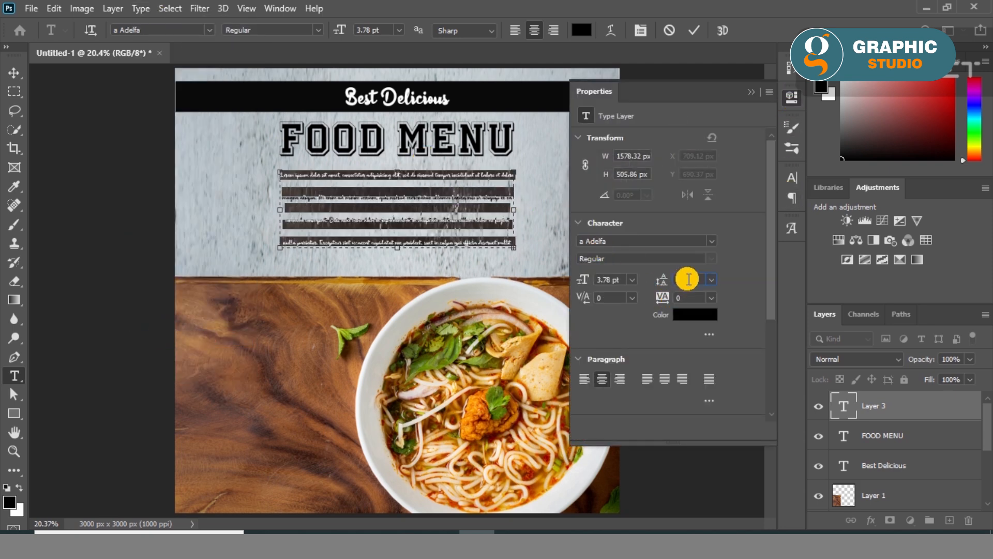
pyautogui.scroll(1, 688, 280)
pyautogui.scroll(4, 617, 280)
pyautogui.scroll(3, 617, 280)
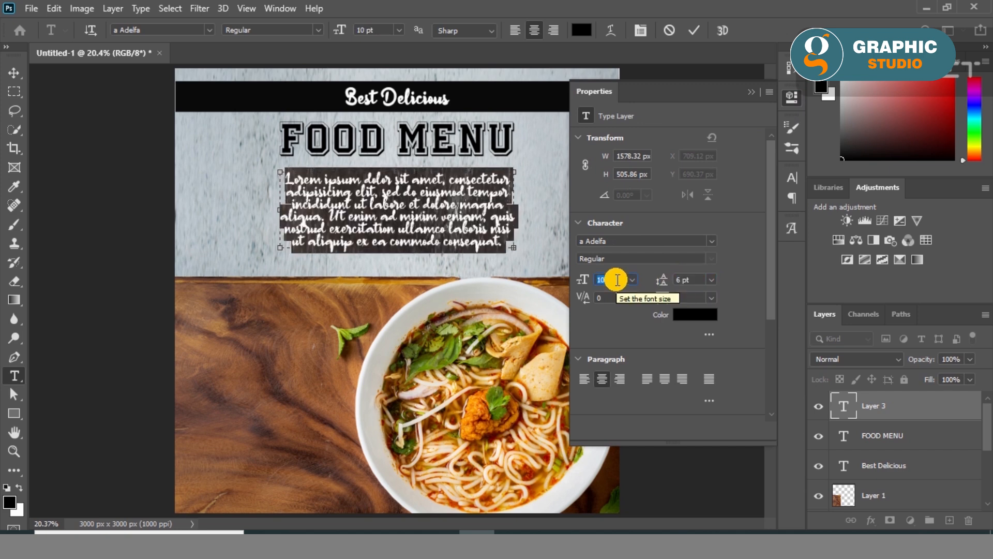
pyautogui.scroll(3, 693, 278)
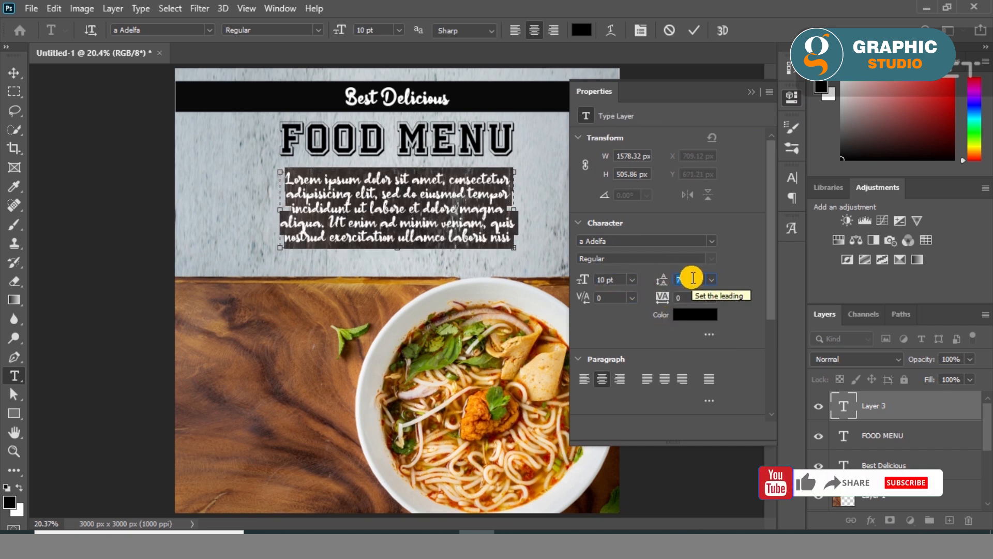
pyautogui.scroll(1, 688, 278)
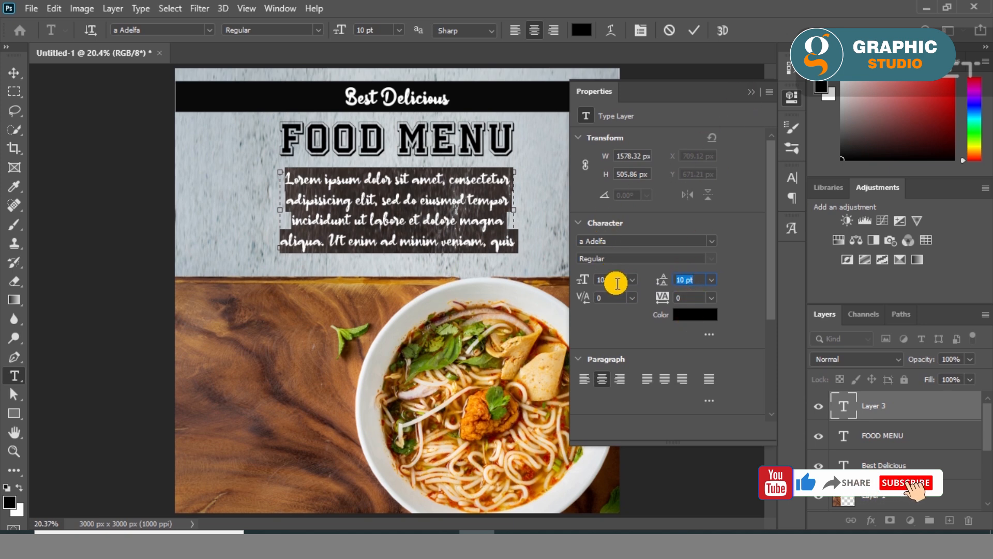
pyautogui.scroll(1, 615, 280)
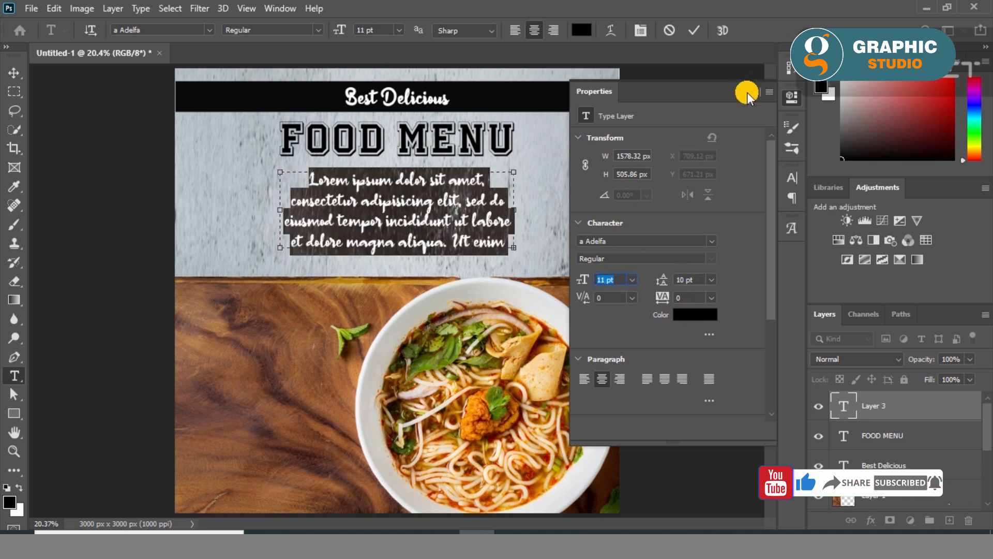
pyautogui.click(747, 93)
pyautogui.click(14, 73)
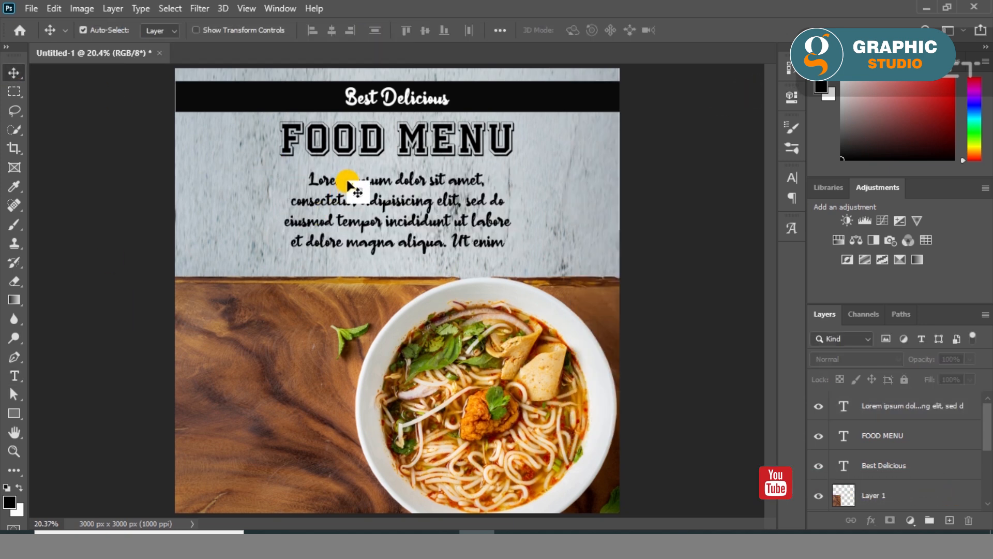
pyautogui.moveTo(348, 185); pyautogui.dragTo(348, 179)
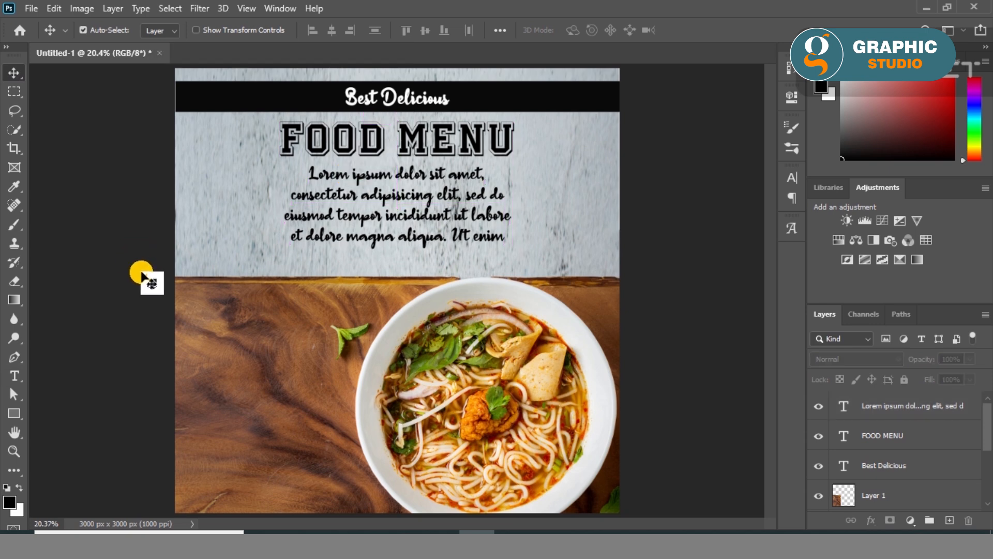
# - Select the noodle bowl in the photo layer with Select Subject and extend the selection over its missing rim with Quick Selection
pyautogui.click(443, 344)
pyautogui.click(170, 8)
pyautogui.click(193, 178)
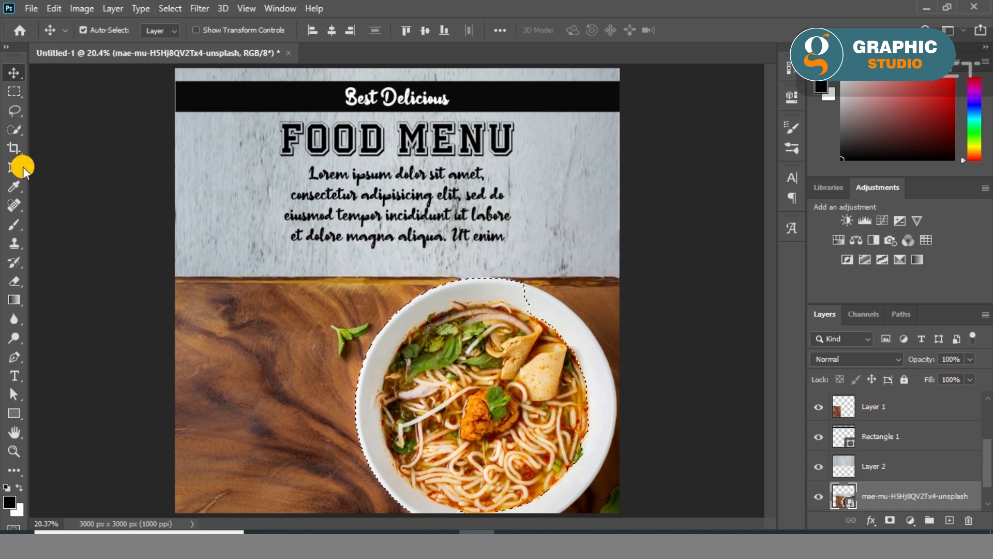
pyautogui.click(14, 129)
pyautogui.moveTo(572, 399); pyautogui.dragTo(544, 304)
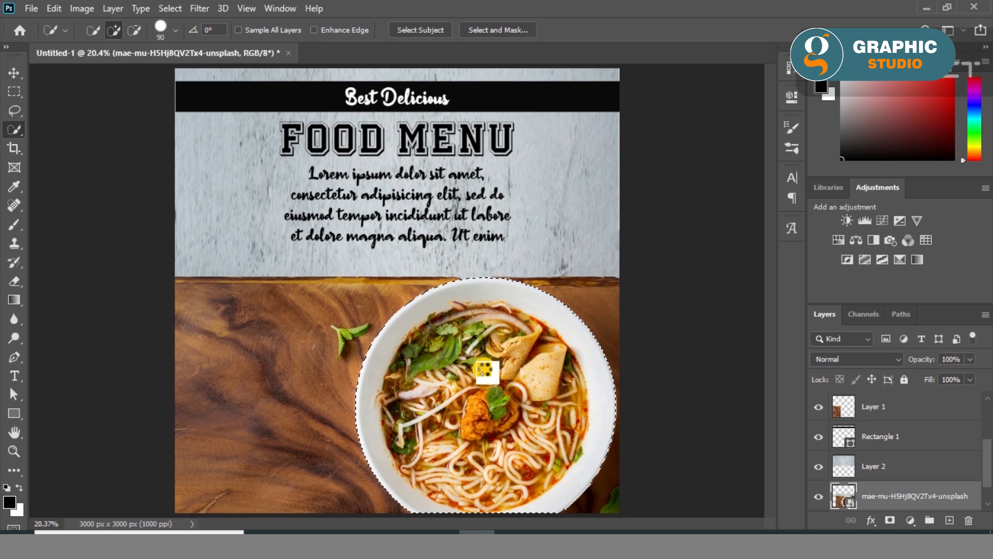
# - Copy the selected noodle bowl to its own new layer
pyautogui.hotkey('ctrl', 'j')
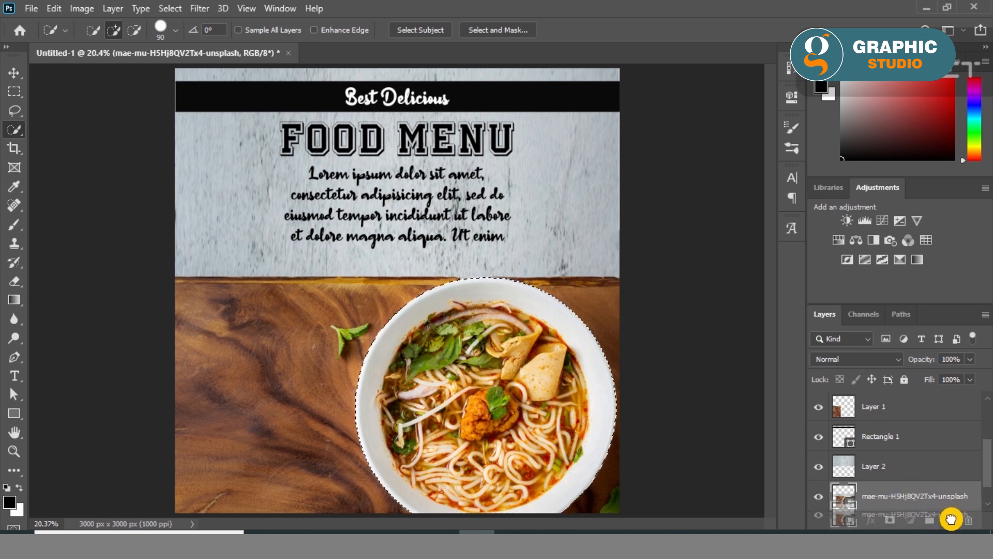
pyautogui.hotkey('ctrl', 'z')
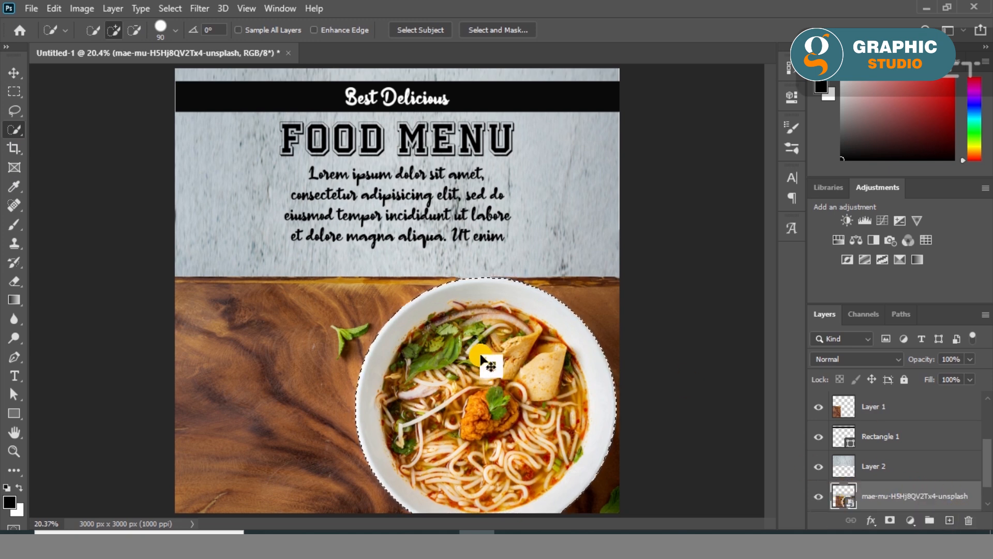
pyautogui.hotkey('ctrl', 'j')
pyautogui.click(13, 72)
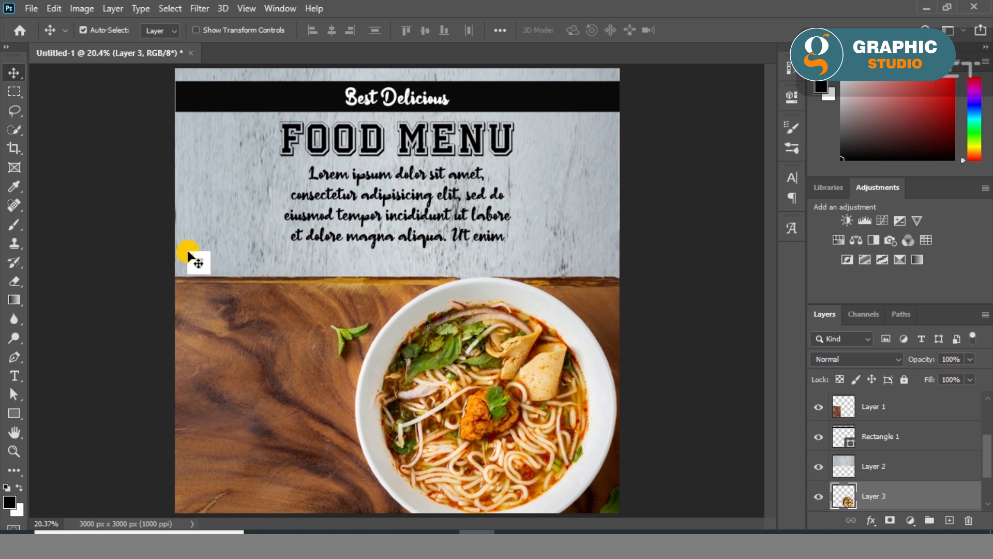
# - Draw a rectangle of about 2162 by 595 px from the canvas's left edge across the bowl and fill it with white
pyautogui.click(45, 406)
pyautogui.click(19, 412)
pyautogui.moveTo(173, 322); pyautogui.dragTo(490, 389)
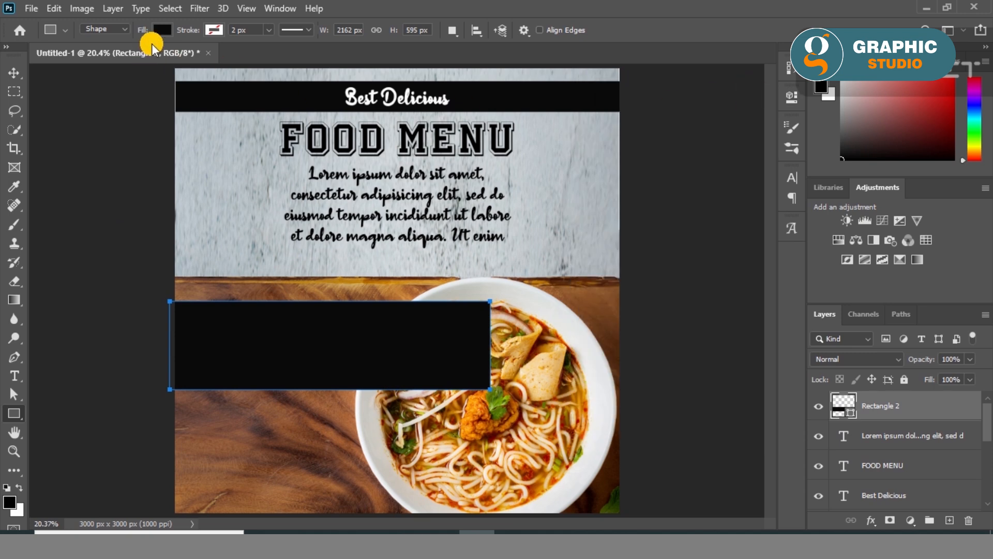
pyautogui.click(162, 30)
pyautogui.click(110, 106)
pyautogui.click(14, 72)
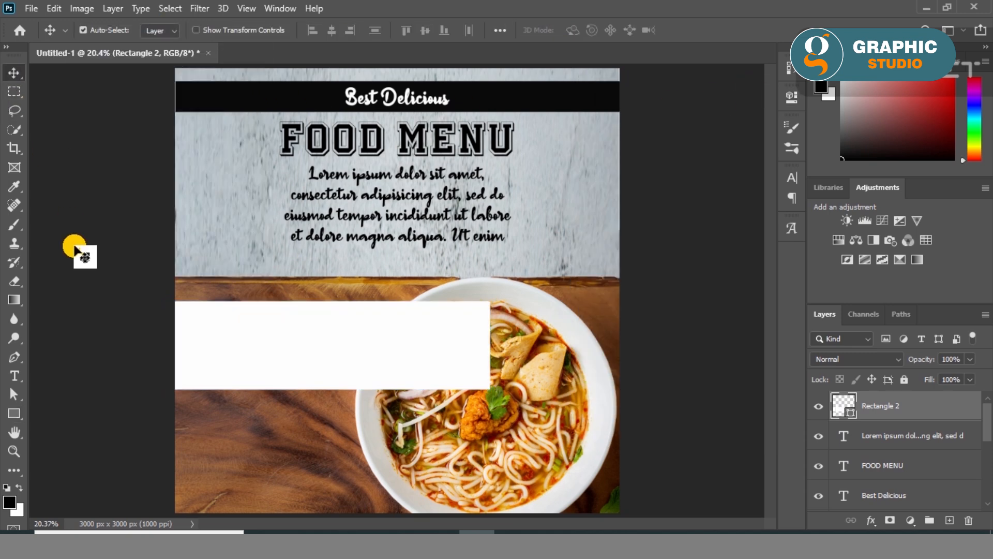
# - Bring the cut-out noodle bowl layer to the top of the stack, in front of the white rectangle
pyautogui.keyDown('ctrl'); pyautogui.click(544, 465); pyautogui.keyUp('ctrl')
pyautogui.hotkey('ctrl', 'shift', ']')
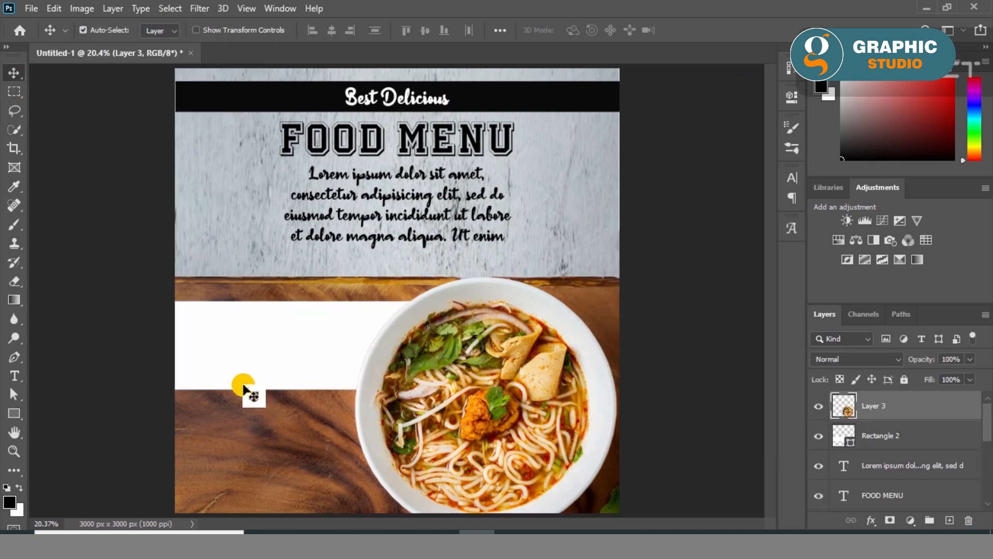
pyautogui.keyDown('ctrl'); pyautogui.click(83, 349); pyautogui.keyUp('ctrl')
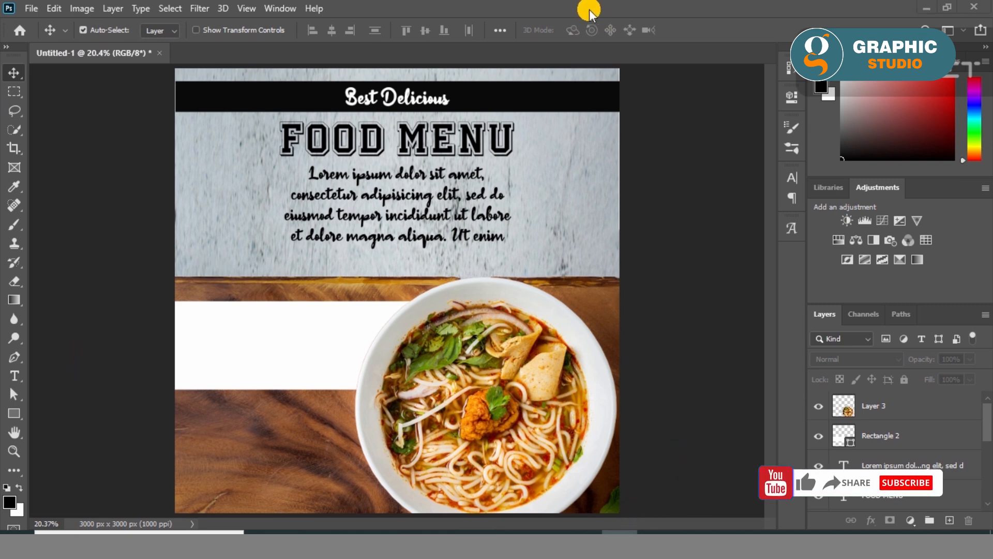
# - Add the price text "2$" on the white banner beside the bowl and scale it to about 344%
pyautogui.click(14, 376)
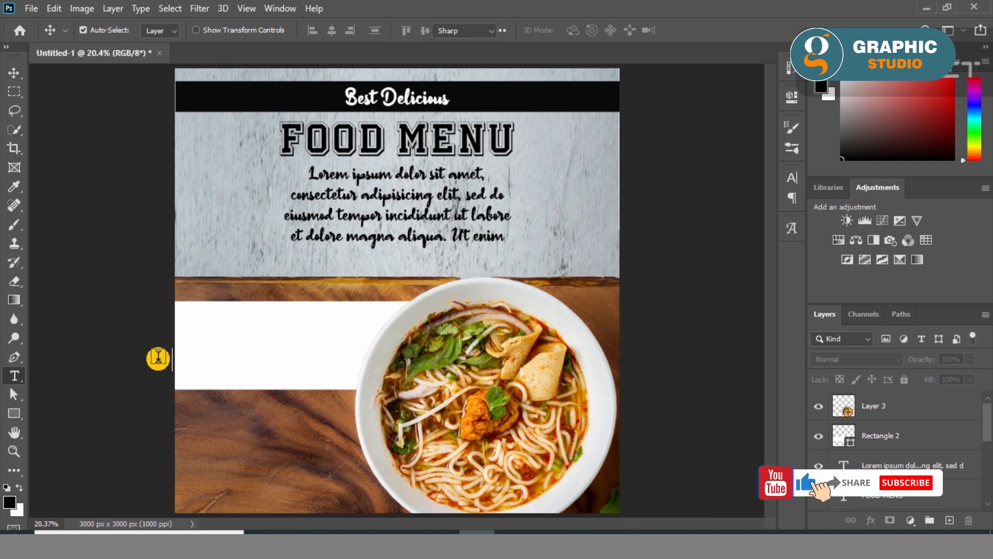
pyautogui.click(208, 346)
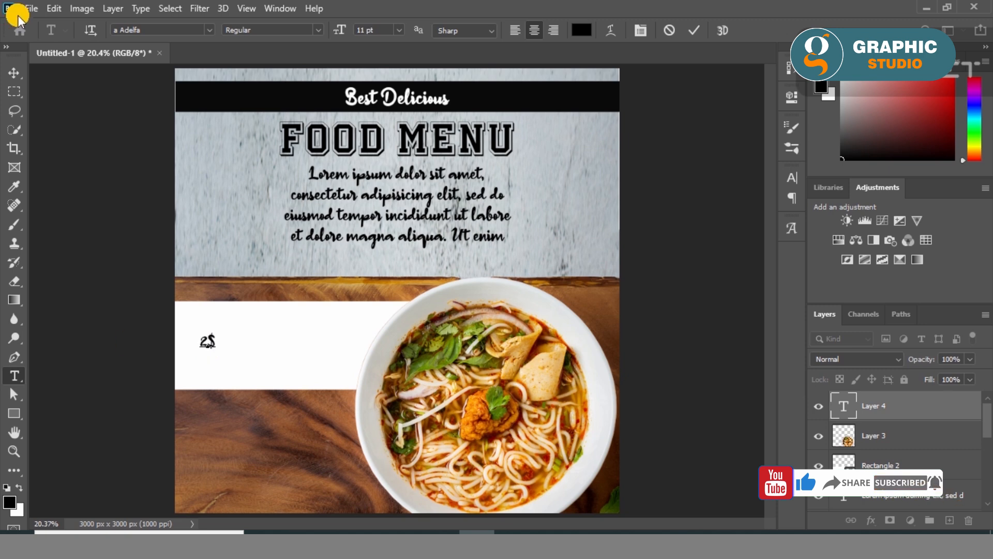
pyautogui.click(13, 73)
pyautogui.hotkey('ctrl', 't')
pyautogui.moveTo(216, 356); pyautogui.dragTo(233, 381)
pyautogui.moveTo(222, 337); pyautogui.dragTo(227, 343)
pyautogui.press('Return')
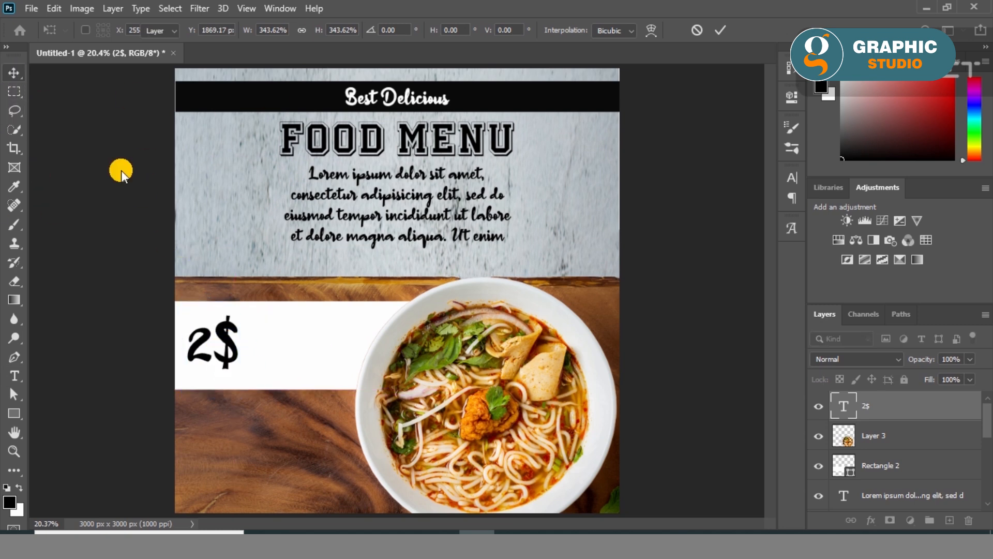
# - Change the font of the "2$" price text to a Black Lives
pyautogui.doubleClick(213, 336)
pyautogui.click(320, 31)
pyautogui.click(210, 28)
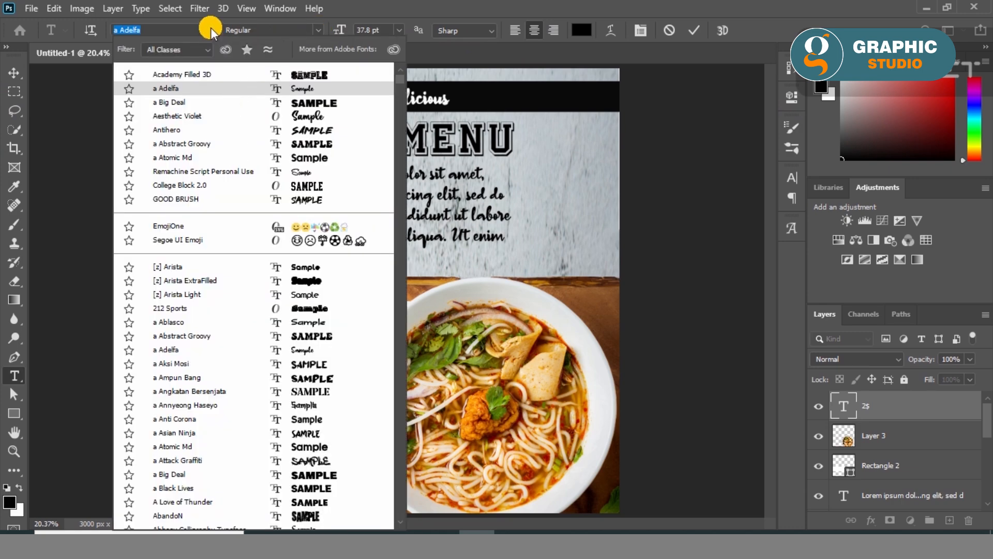
pyautogui.scroll(-2, 322, 409)
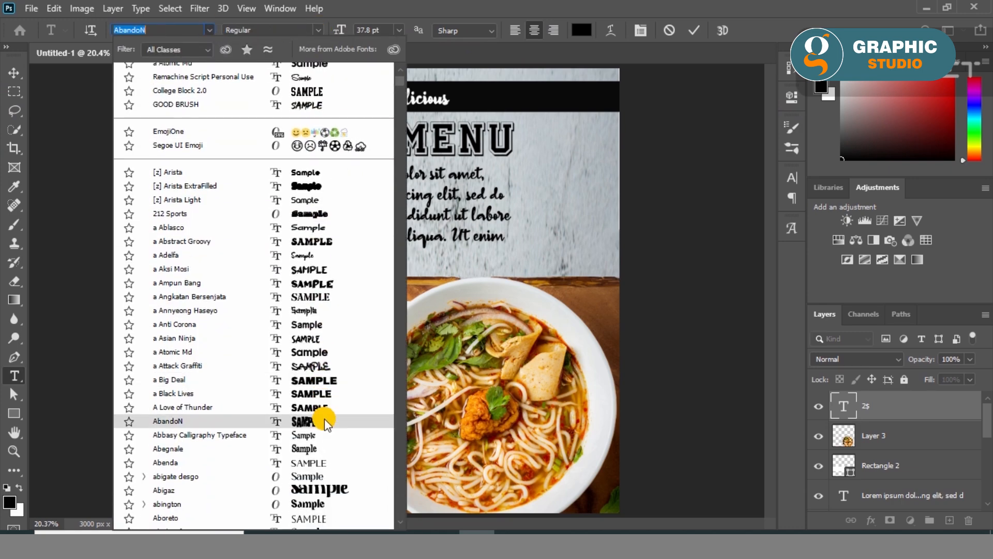
pyautogui.click(327, 392)
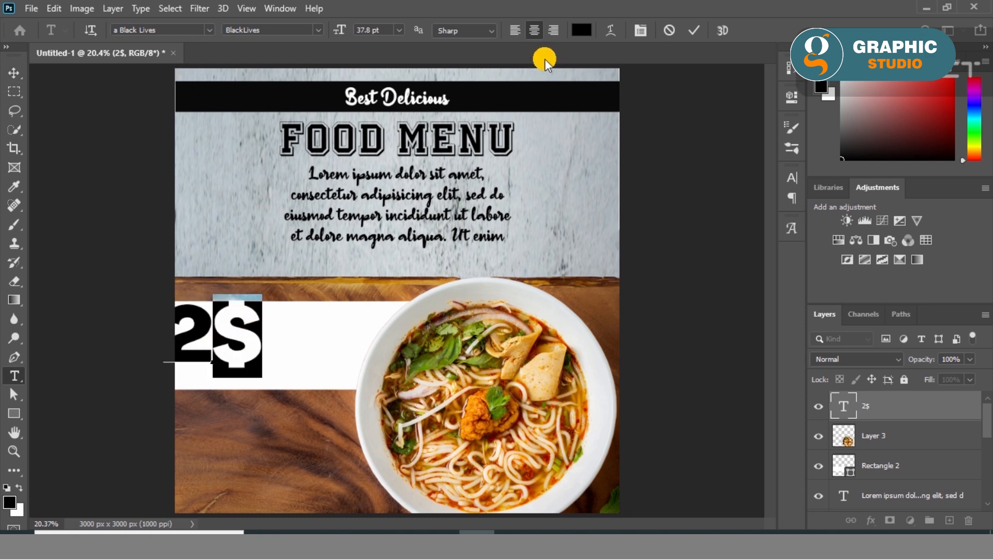
# - Set the dollar sign to 21.8 pt in Aesthetic Violet and reposition the price within the white banner
pyautogui.scroll(-16, 381, 31)
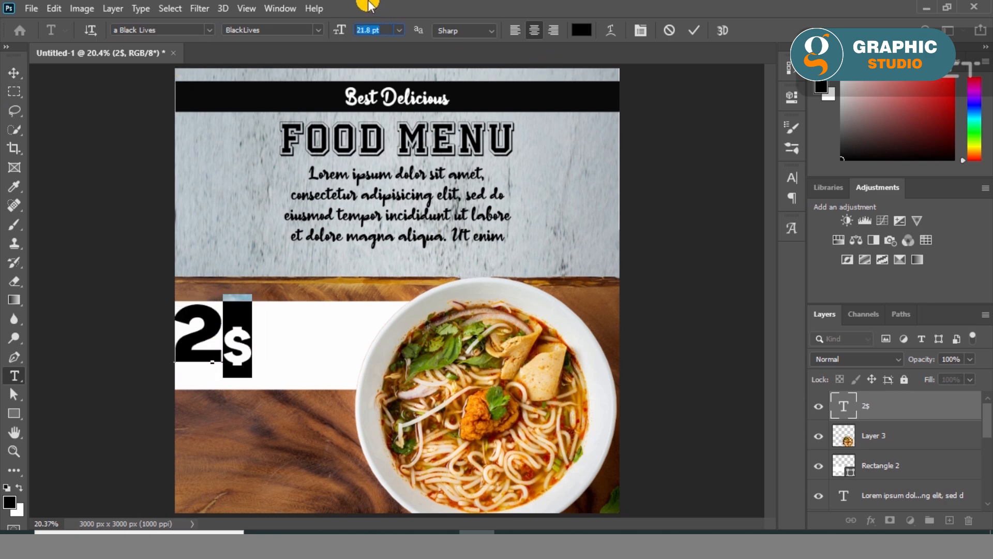
pyautogui.click(212, 30)
pyautogui.click(322, 129)
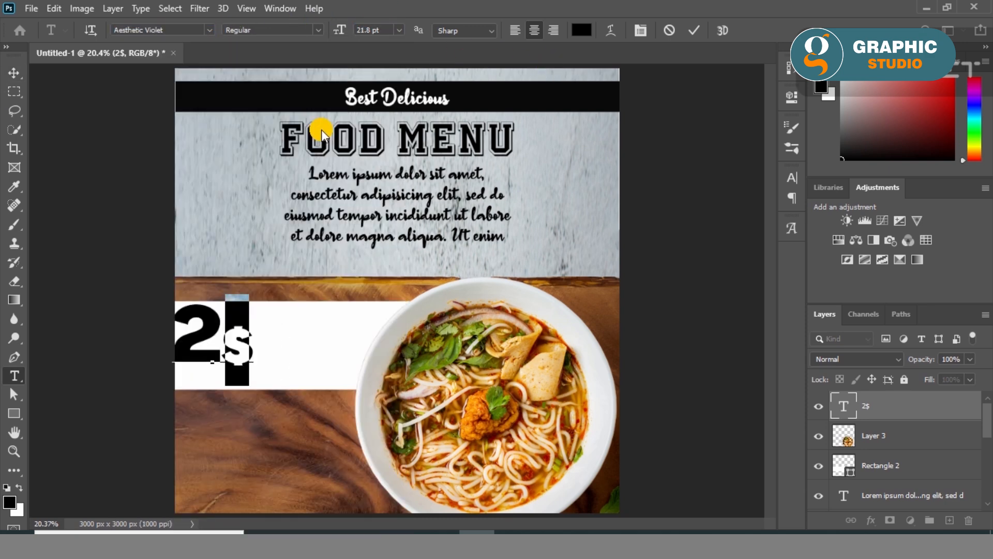
pyautogui.click(13, 72)
pyautogui.moveTo(216, 311); pyautogui.dragTo(224, 321)
# - Add the two-line text "Only One Week Offer" beside the price and scale it to about 133%
pyautogui.click(14, 376)
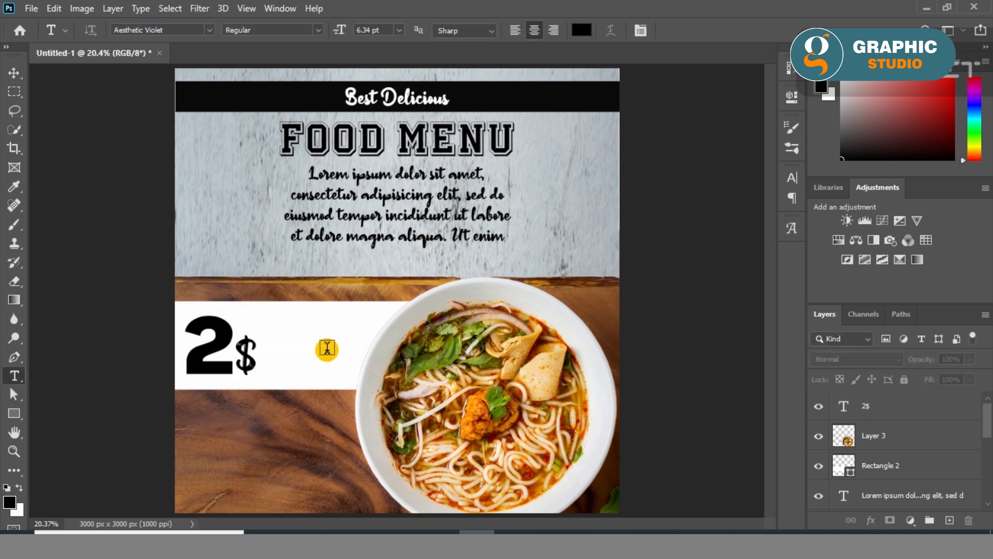
pyautogui.click(284, 329)
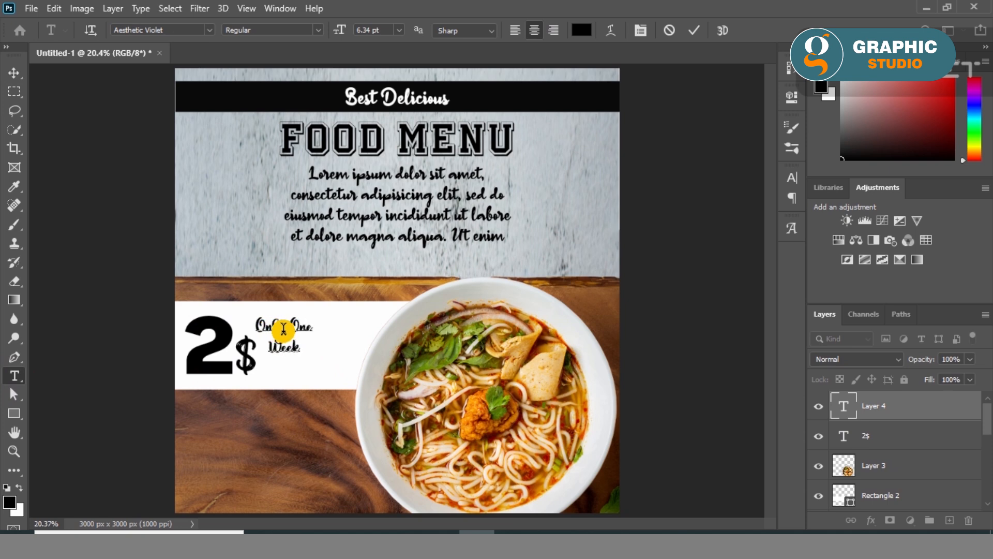
pyautogui.write('Offer')
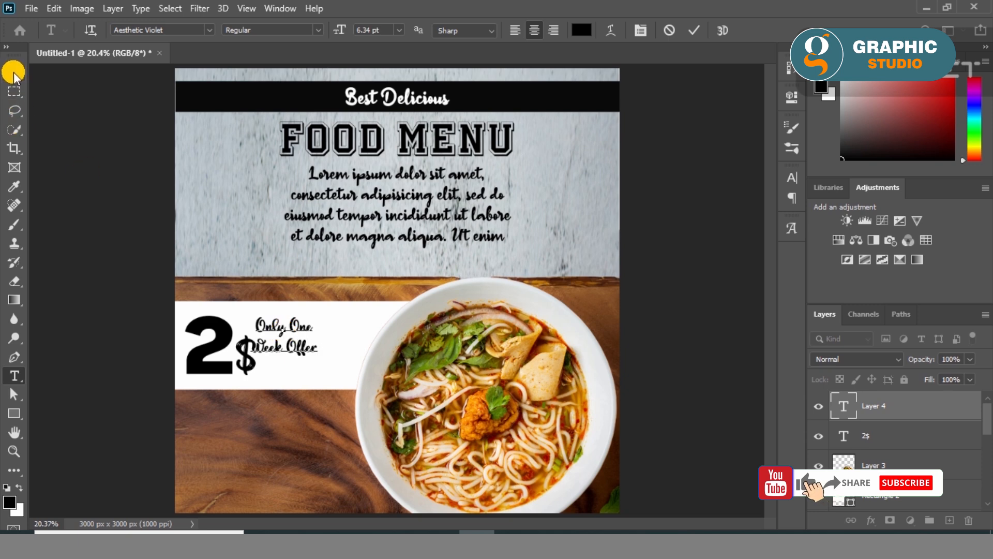
pyautogui.click(13, 73)
pyautogui.hotkey('ctrl', 't')
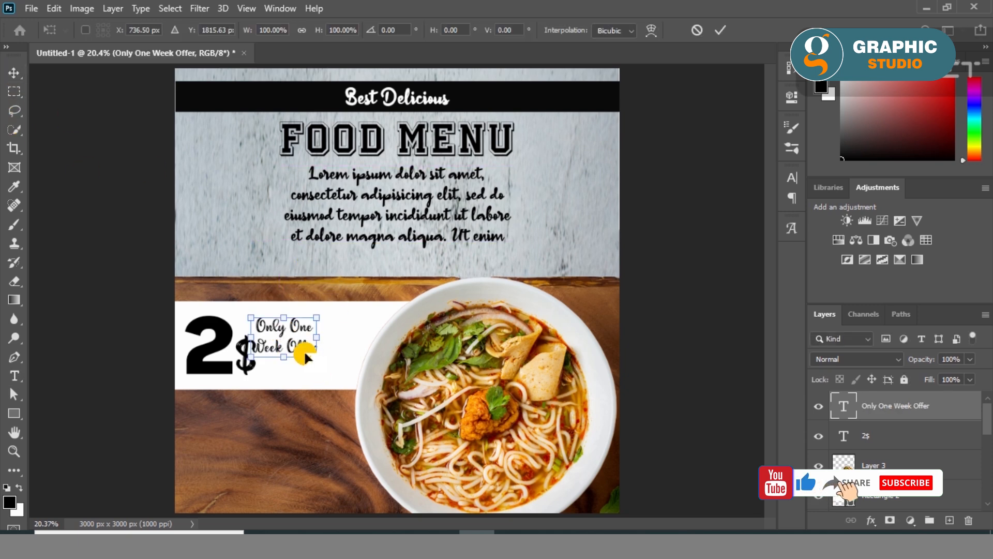
pyautogui.moveTo(309, 350); pyautogui.dragTo(352, 374)
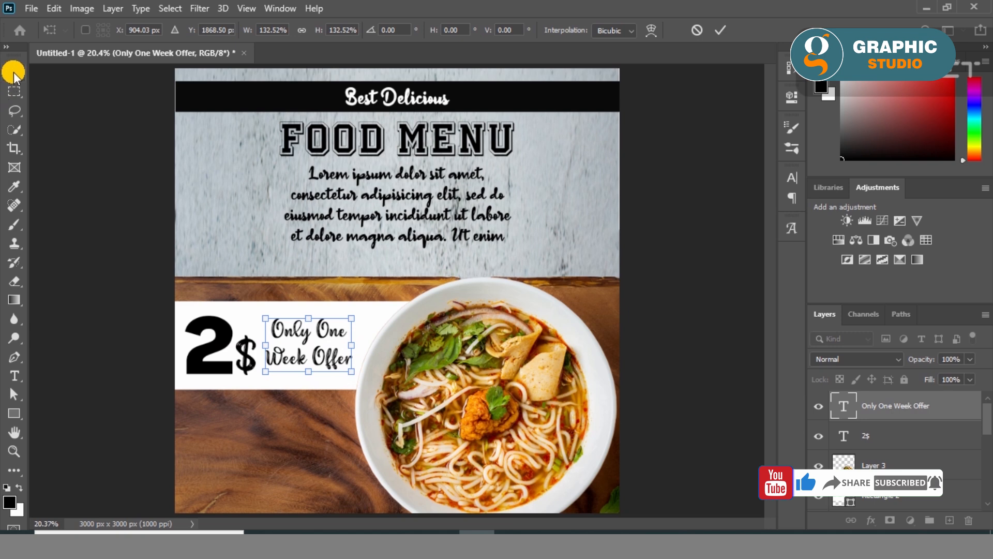
pyautogui.press('Return')
# - Align the vertical centers of the price and offer texts with the white banner rectangle
pyautogui.keyDown('shift'); pyautogui.click(219, 348); pyautogui.keyUp('shift')
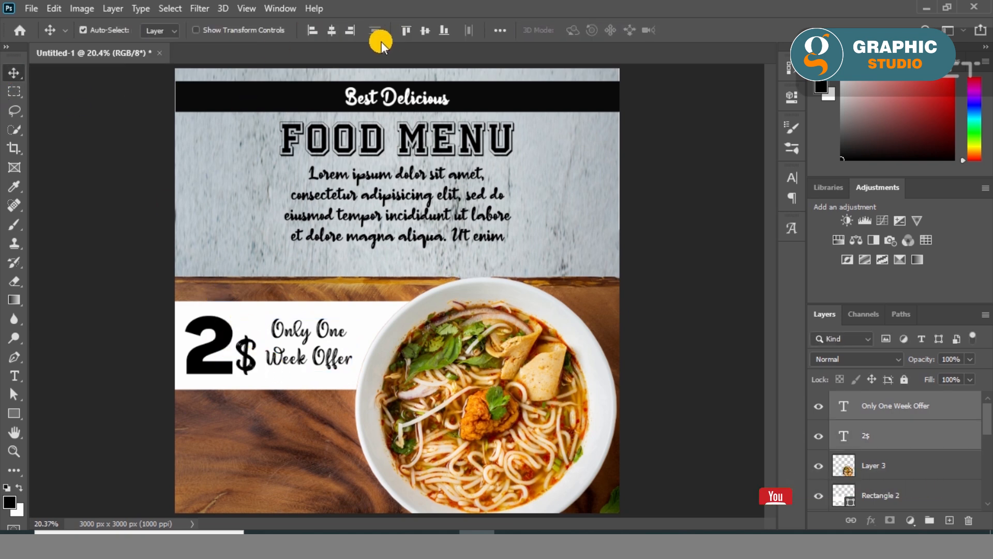
pyautogui.click(424, 30)
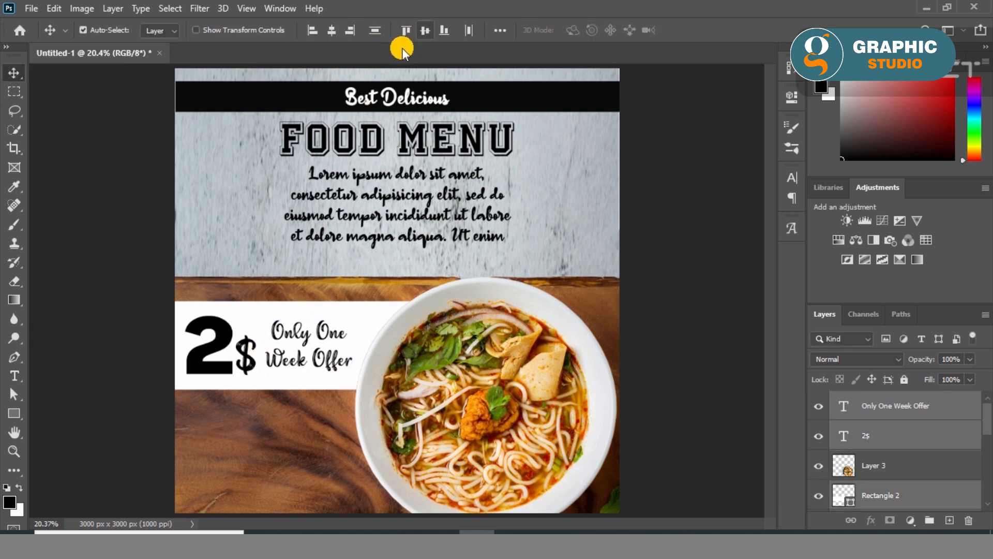
pyautogui.click(98, 268)
# - Enlarge the "Only One Week Offer" text to about 110% and nudge it into place between the price and the bowl
pyautogui.click(278, 327)
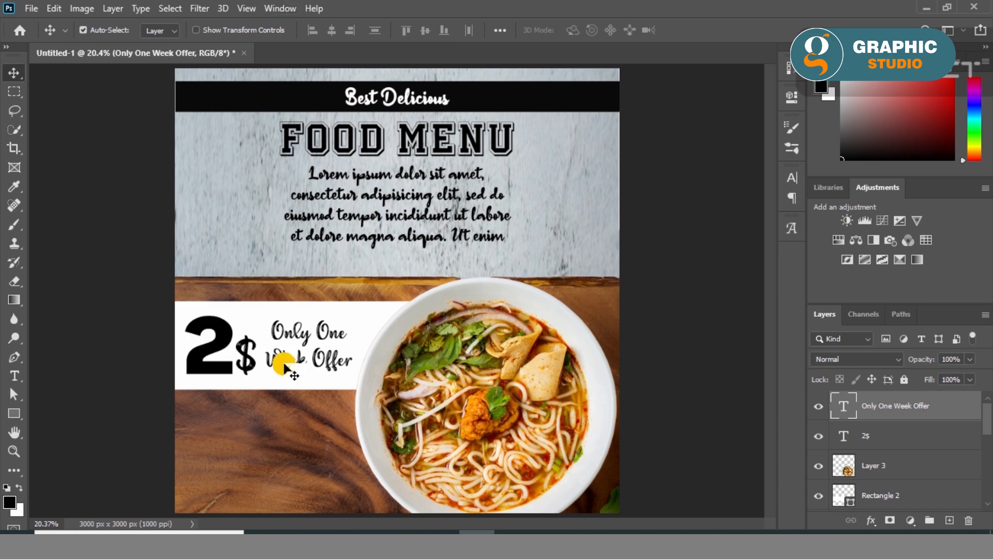
pyautogui.scroll(5, 284, 366)
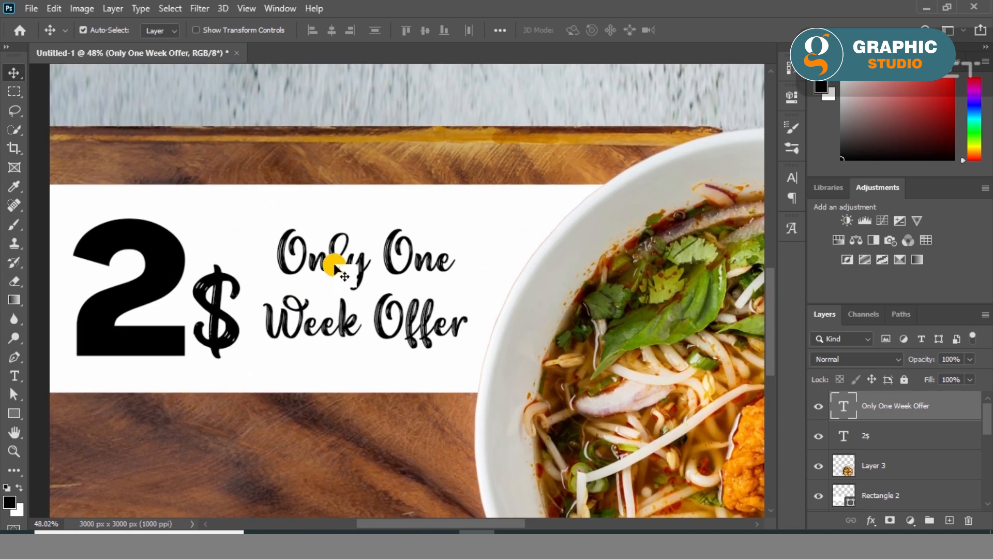
pyautogui.hotkey('ctrl', 't')
pyautogui.moveTo(472, 350); pyautogui.dragTo(478, 361)
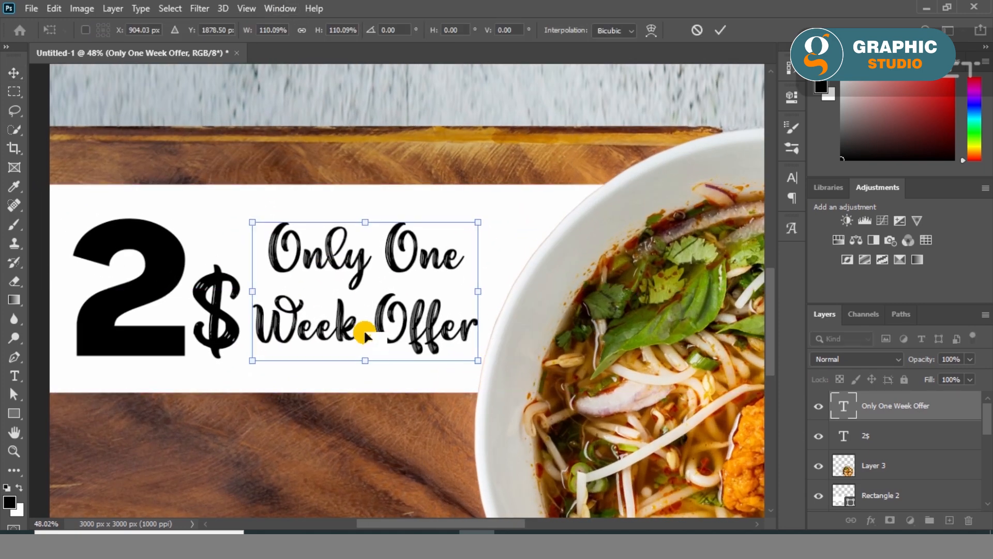
pyautogui.moveTo(336, 331); pyautogui.dragTo(335, 335)
pyautogui.click(14, 73)
# - Change the color of the "Only One Week Offer" text to dark red
pyautogui.click(791, 96)
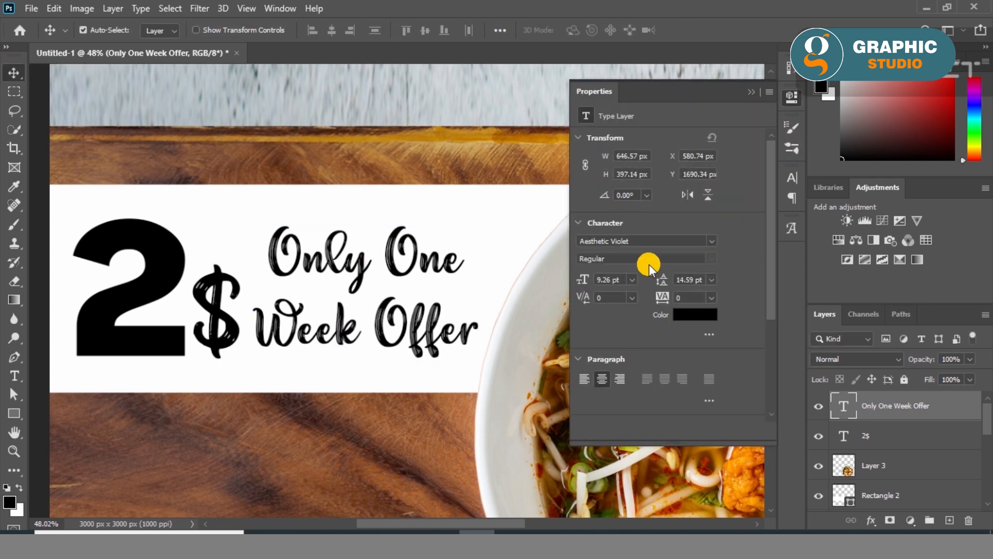
pyautogui.click(709, 316)
pyautogui.moveTo(769, 115)
pyautogui.mouseDown()
pyautogui.moveTo(798, 96)
pyautogui.moveTo(789, 112)
pyautogui.mouseUp()
pyautogui.press('Return')
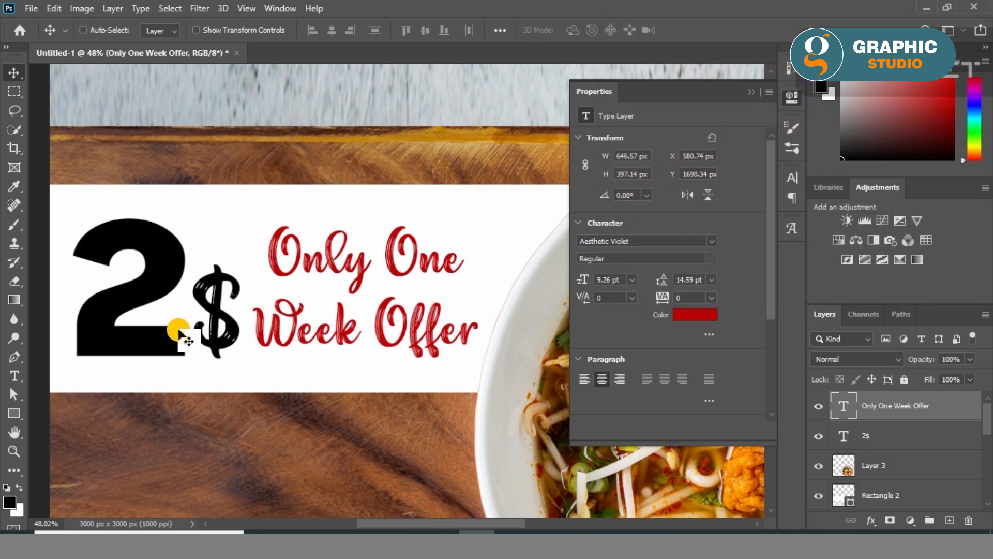
pyautogui.scroll(-5, 181, 331)
pyautogui.click(750, 96)
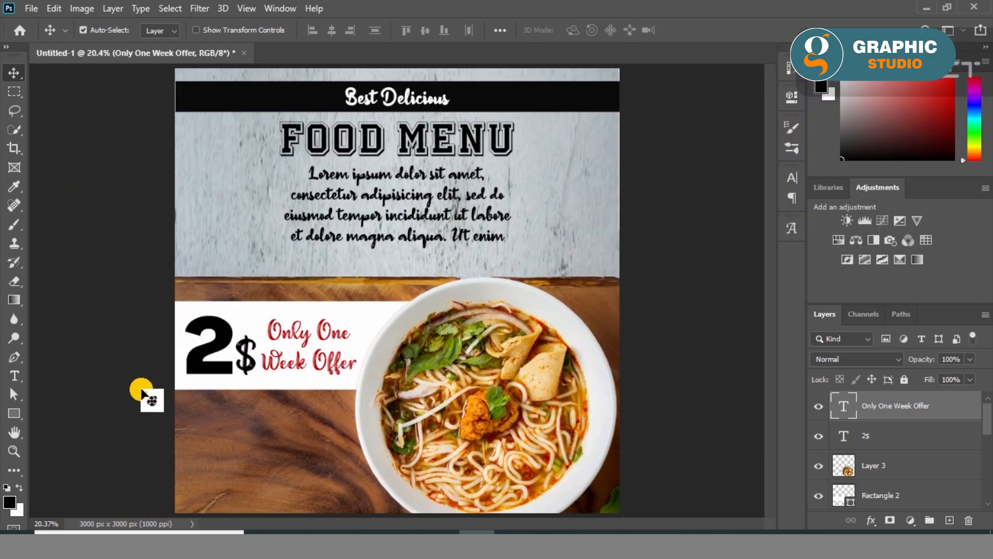
# - Place the QR code image pngegg (11) in the design, shrink it and position it on the wood below the white banner
pyautogui.click(167, 369)
pyautogui.click(338, 530)
pyautogui.moveTo(476, 284); pyautogui.dragTo(281, 459)
pyautogui.moveTo(619, 114); pyautogui.dragTo(232, 418)
pyautogui.moveTo(209, 462); pyautogui.dragTo(309, 468)
pyautogui.click(16, 72)
pyautogui.click(51, 296)
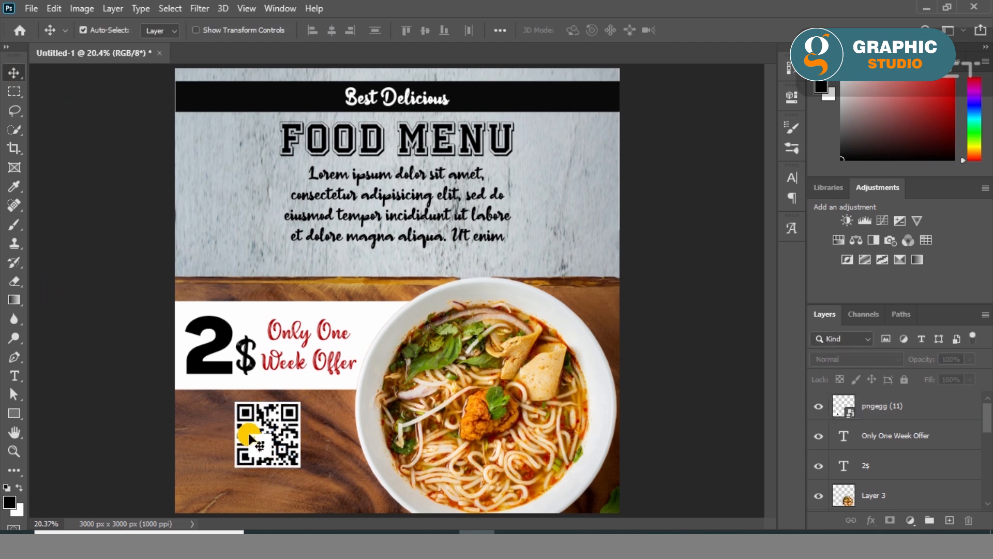
# - Duplicate the price text onto the wood below the banner and replace its content with "www"
pyautogui.moveTo(225, 331); pyautogui.dragTo(218, 460)
pyautogui.doubleClick(219, 462)
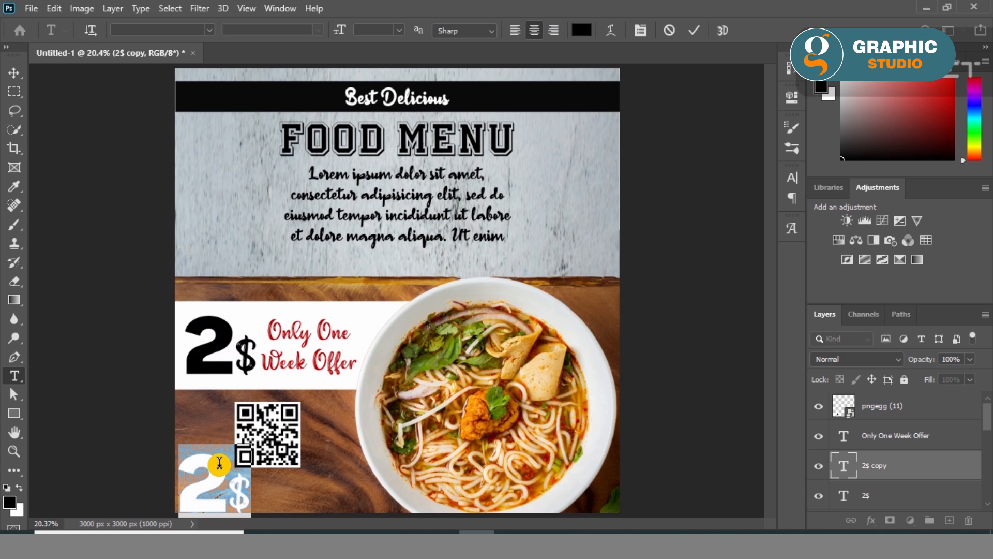
pyautogui.write('www')
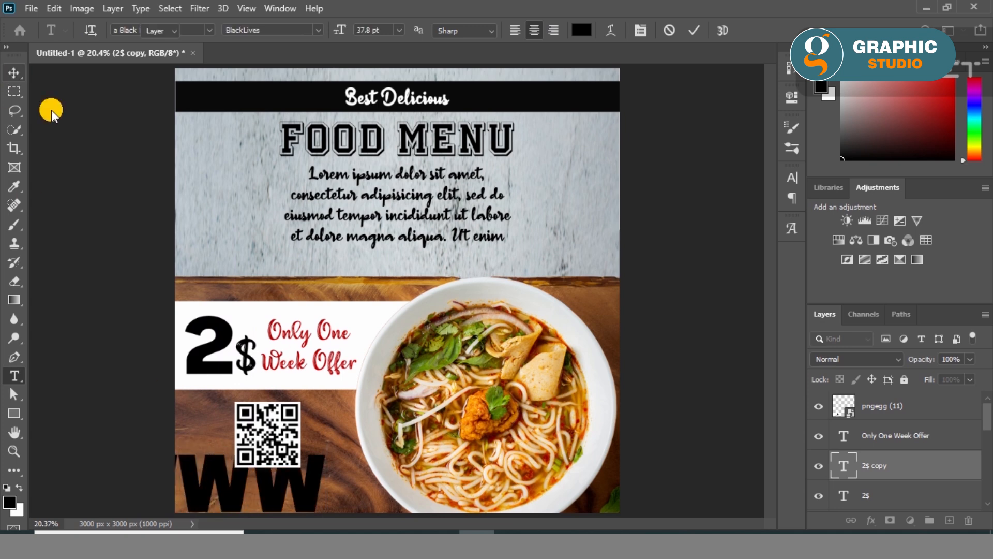
pyautogui.click(14, 73)
# - Scale the "www" text down to about 5.76 pt and position it near the canvas's lower-left corner
pyautogui.hotkey('ctrl', 't')
pyautogui.moveTo(326, 444); pyautogui.dragTo(207, 512)
pyautogui.scroll(8, 210, 512)
pyautogui.scroll(-2, 216, 396)
pyautogui.moveTo(346, 339); pyautogui.dragTo(244, 378)
pyautogui.moveTo(204, 405); pyautogui.dragTo(199, 389)
pyautogui.press('Return')
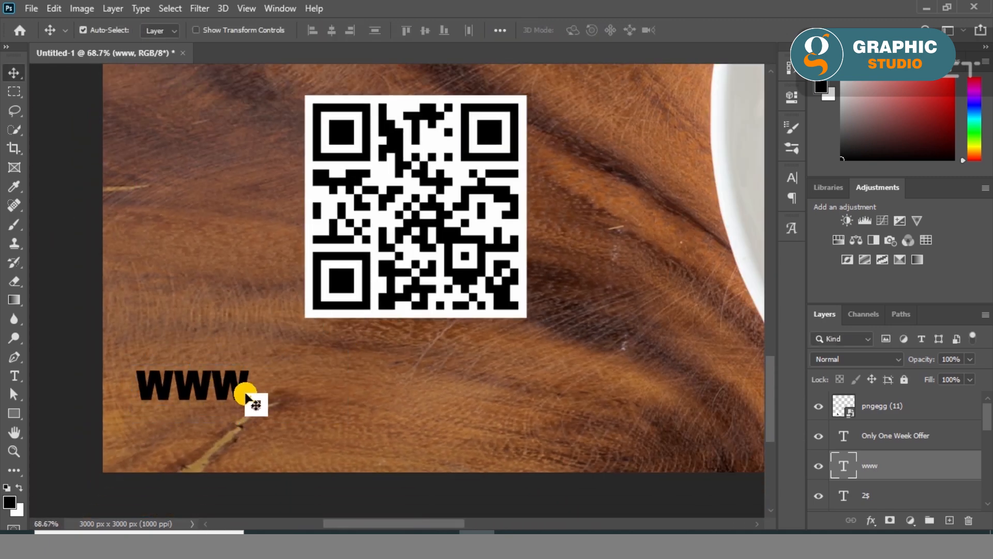
pyautogui.doubleClick(243, 396)
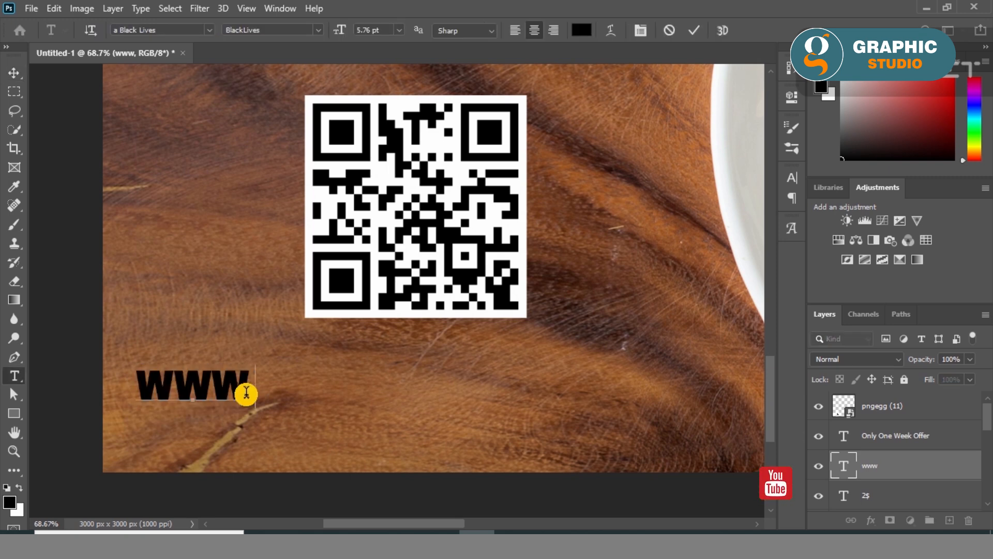
pyautogui.write('.')
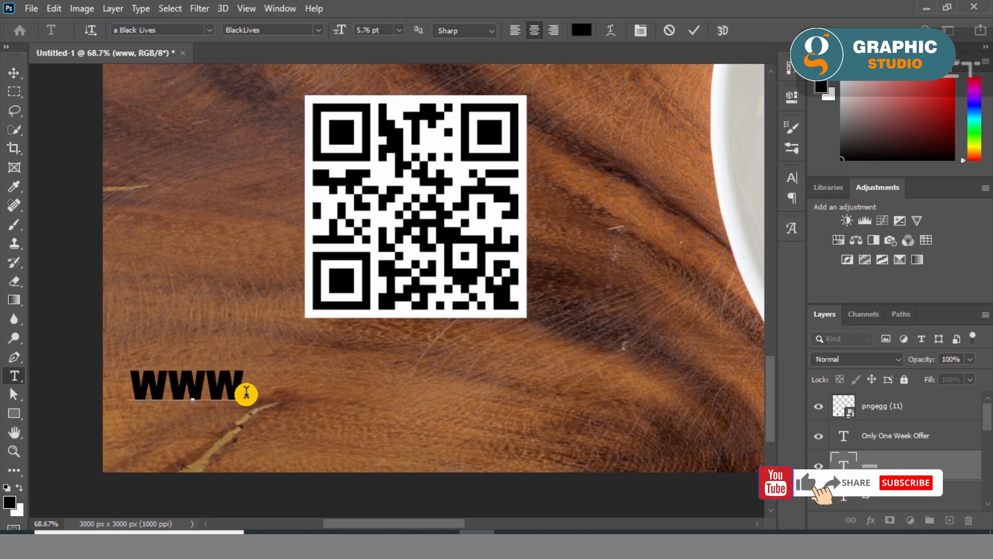
pyautogui.write('WEBSITE')
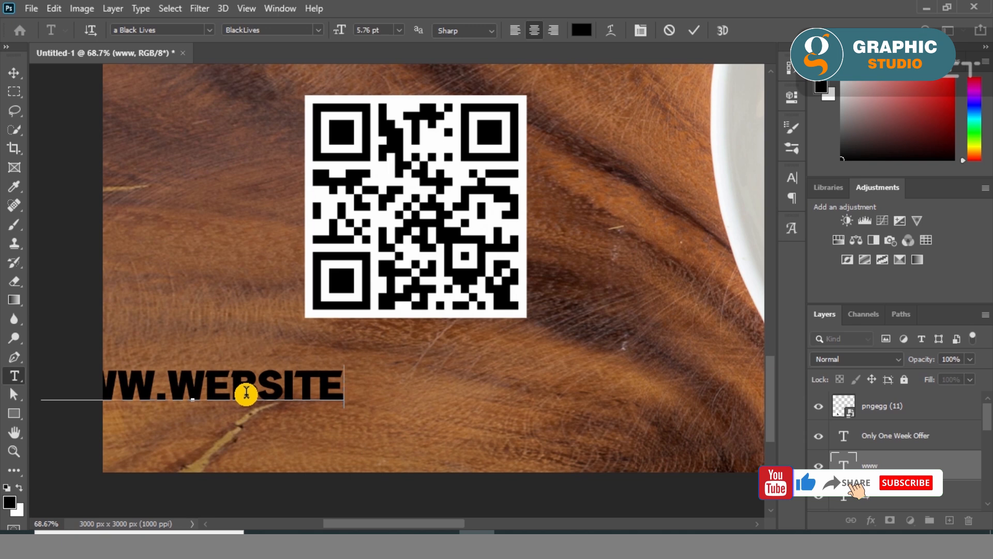
pyautogui.write('.COM')
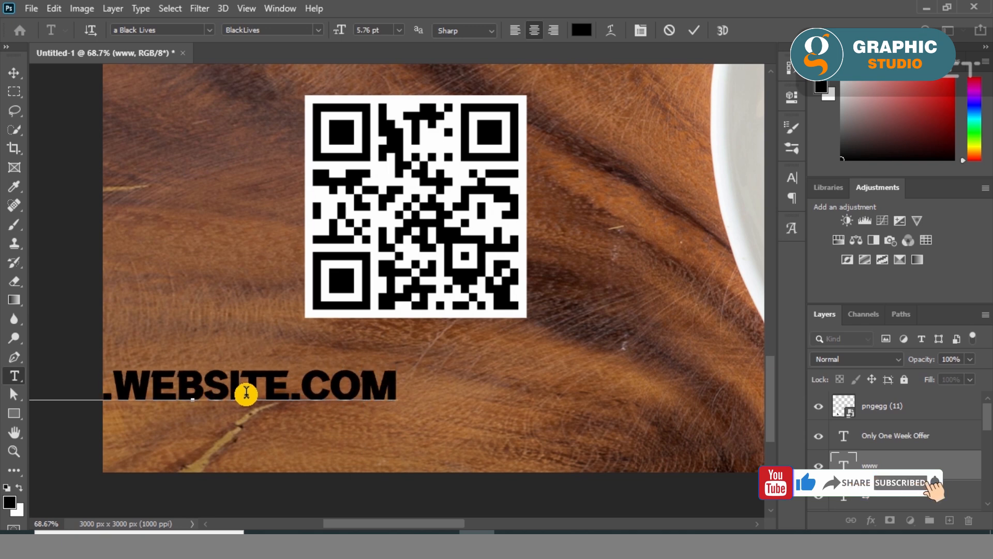
pyautogui.click(14, 73)
# - Move the website text beneath the QR code and align the horizontal centers of the two
pyautogui.moveTo(239, 395); pyautogui.dragTo(455, 386)
pyautogui.keyDown('shift'); pyautogui.click(405, 277); pyautogui.keyUp('shift')
pyautogui.click(331, 30)
pyautogui.click(246, 266)
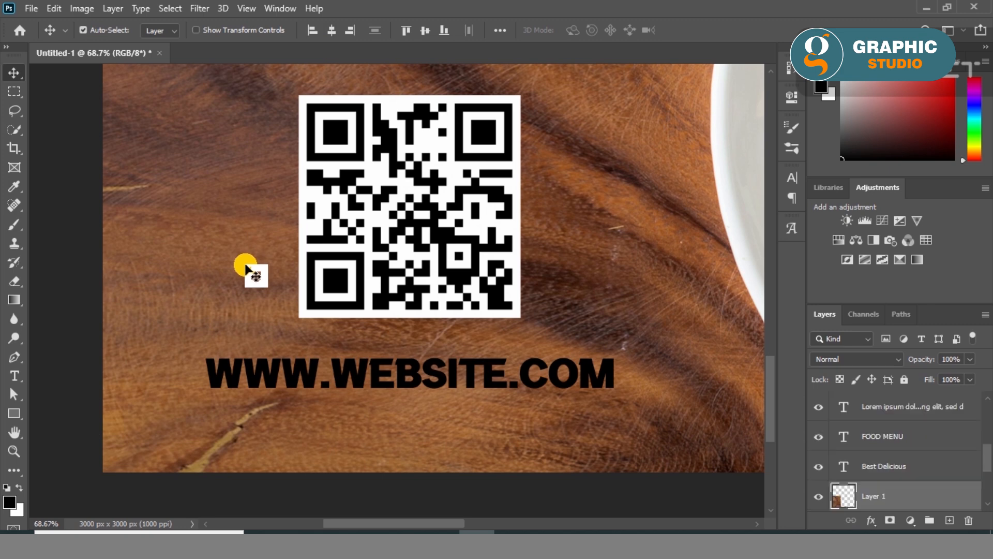
# - Duplicate the website text directly below itself and replace the copy's content with the contact phone number
pyautogui.moveTo(375, 379); pyautogui.dragTo(376, 417)
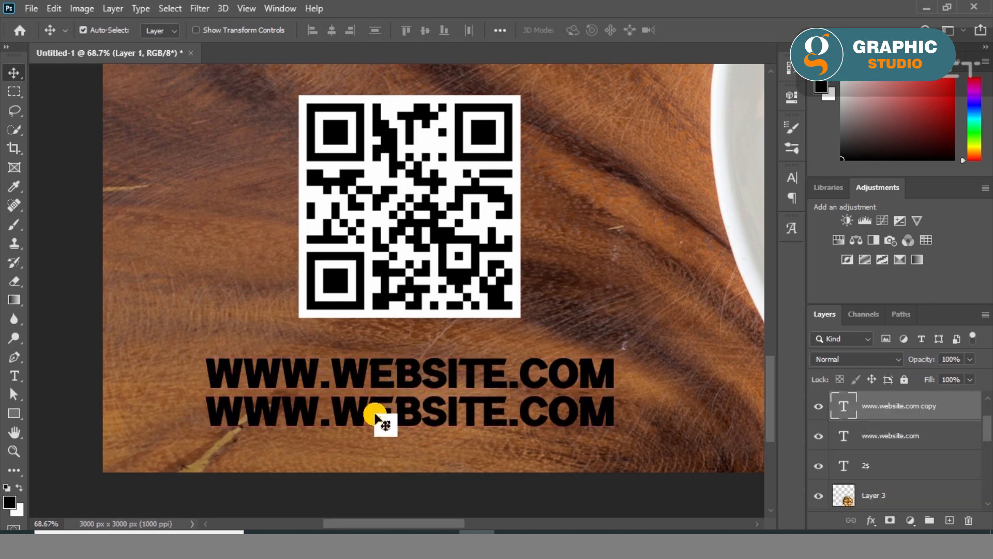
pyautogui.doubleClick(375, 417)
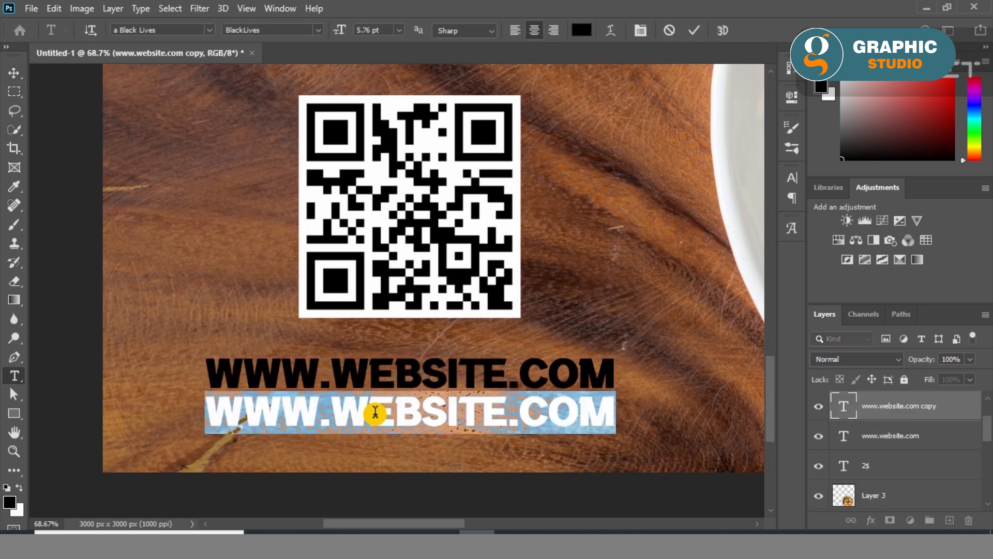
pyautogui.write('000 111 222 33 449')
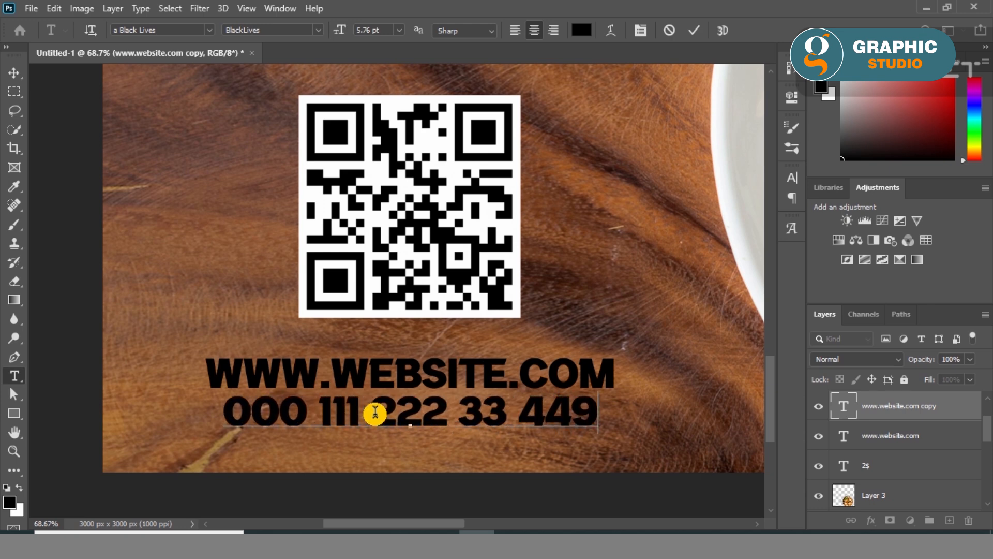
pyautogui.click(10, 77)
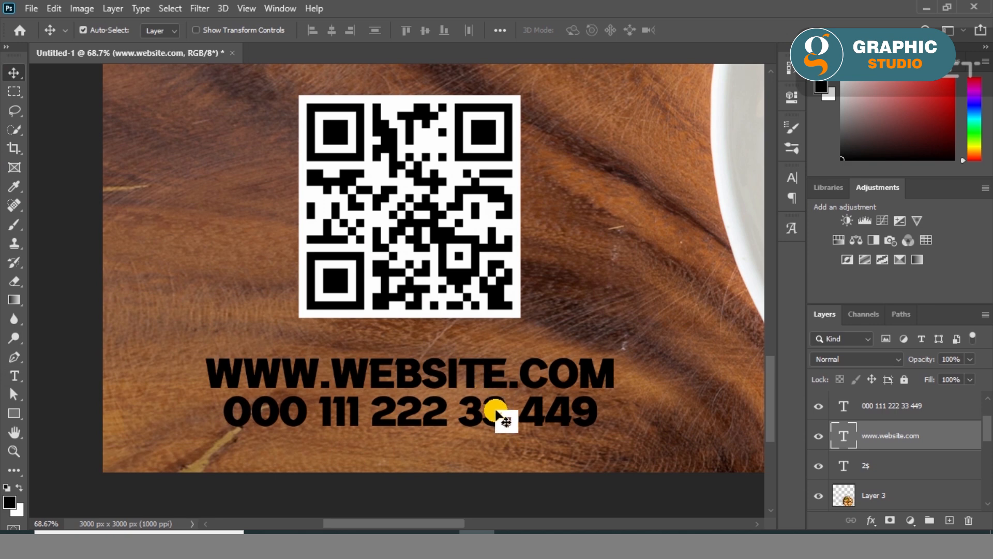
# - Scale the phone number text to about 111.74% so it matches the website line's width, and move it slightly down
pyautogui.hotkey('ctrl', 't')
pyautogui.moveTo(600, 434); pyautogui.dragTo(619, 458)
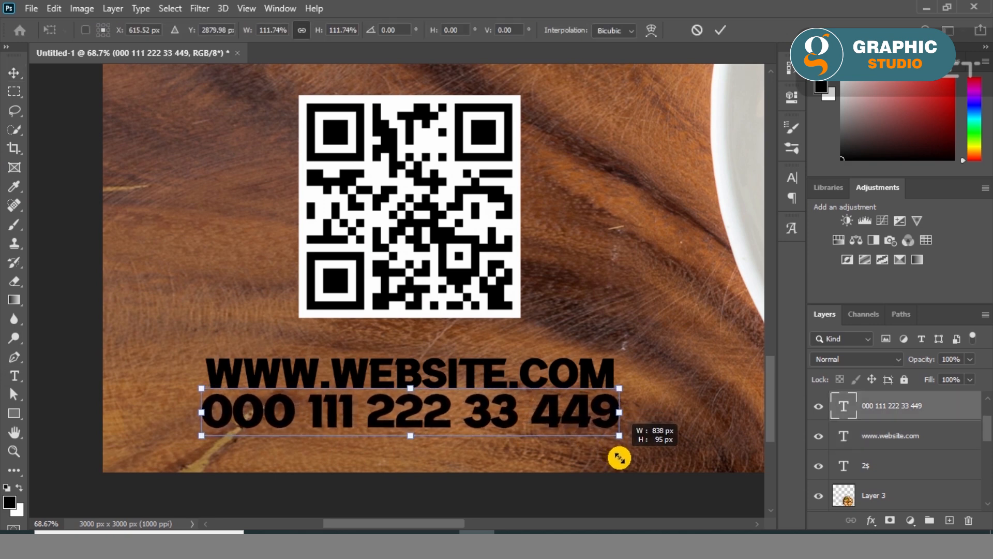
pyautogui.click(14, 72)
pyautogui.moveTo(377, 410); pyautogui.dragTo(380, 431)
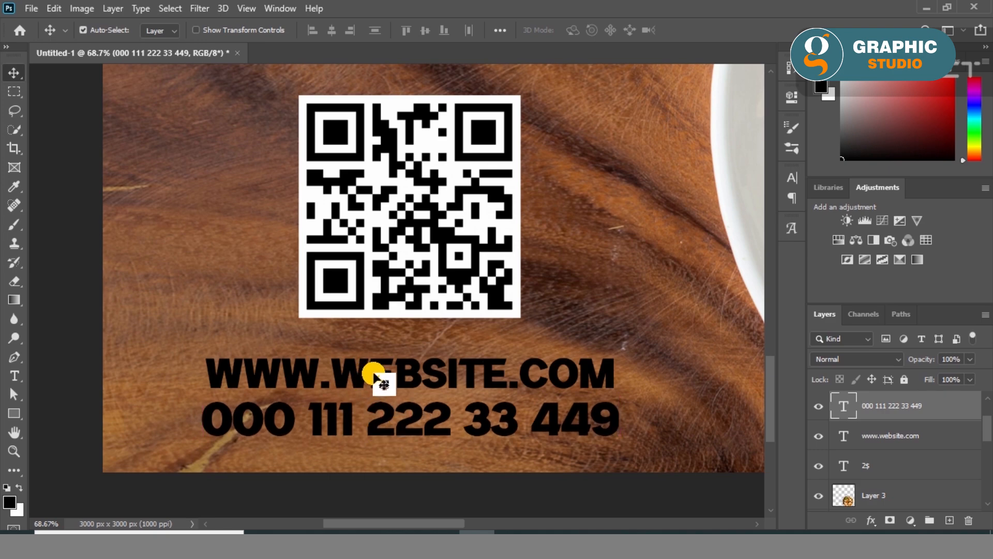
pyautogui.keyDown('shift'); pyautogui.click(372, 373); pyautogui.keyUp('shift')
pyautogui.scroll(-8, 363, 355)
pyautogui.click(133, 389)
# - Scale the QR code down to 4.66% and move it down closer to the website text
pyautogui.click(378, 318)
pyautogui.hotkey('ctrl', 't')
pyautogui.moveTo(420, 232); pyautogui.dragTo(417, 241)
pyautogui.moveTo(354, 313); pyautogui.dragTo(356, 325)
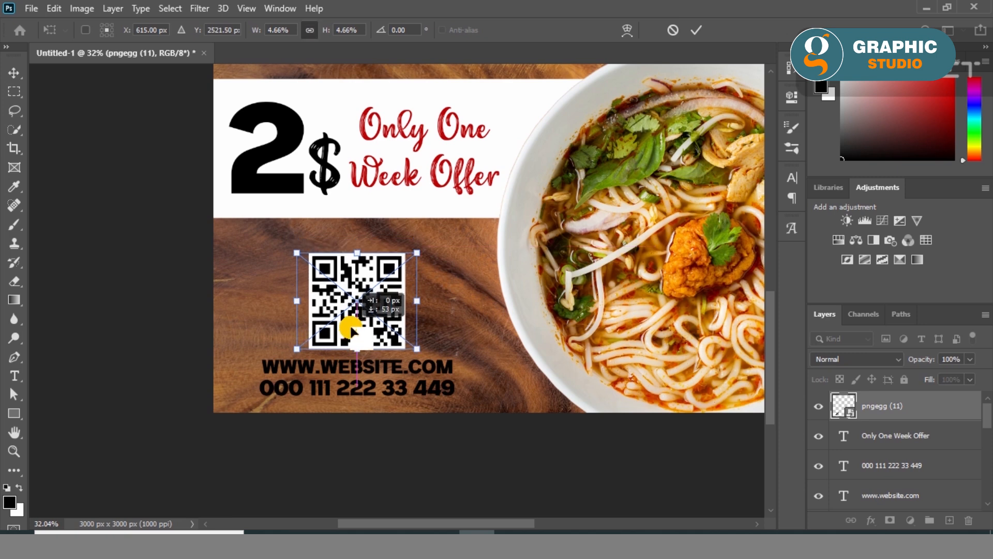
pyautogui.click(14, 73)
pyautogui.click(82, 366)
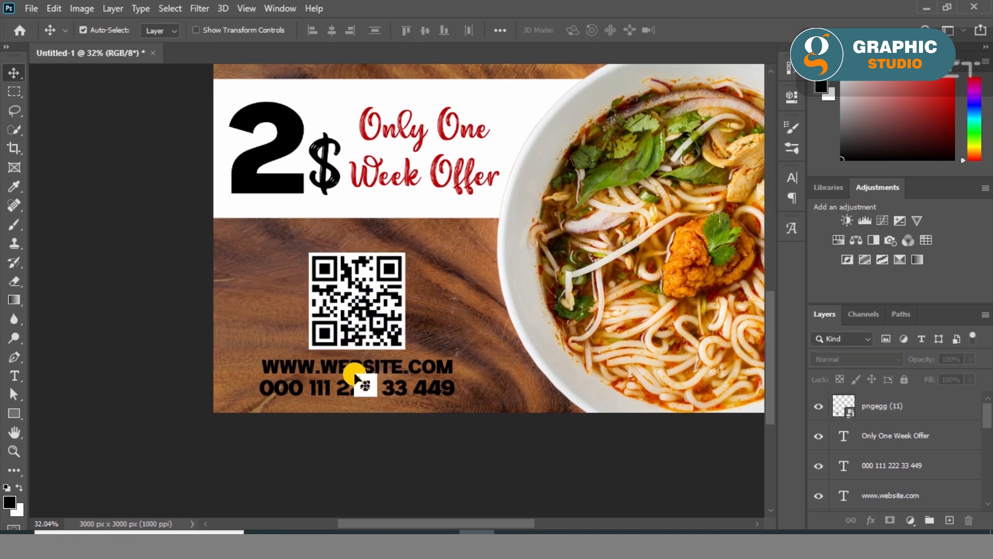
# - Select the website and phone number texts together and set their color to white (ffffff)
pyautogui.click(357, 401)
pyautogui.click(791, 96)
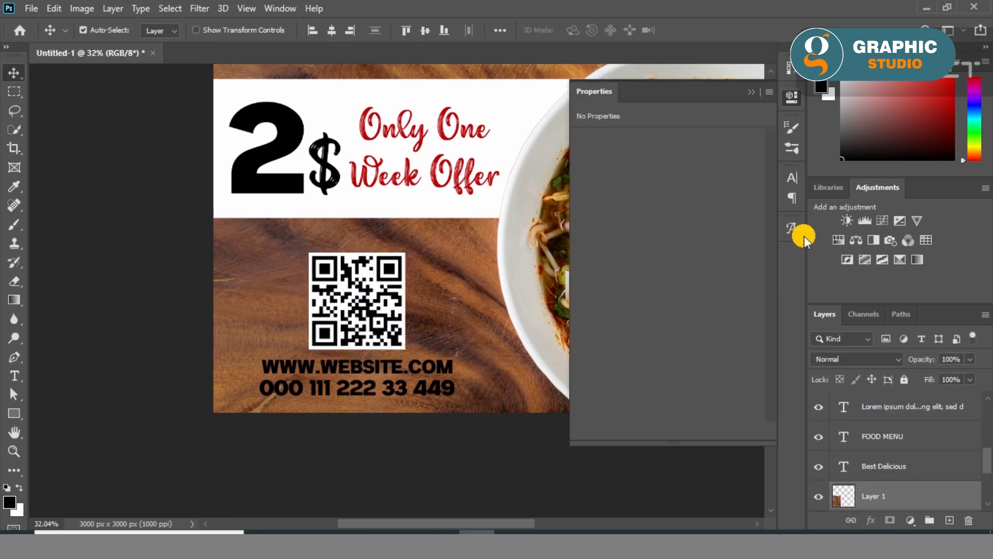
pyautogui.click(751, 92)
pyautogui.click(438, 399)
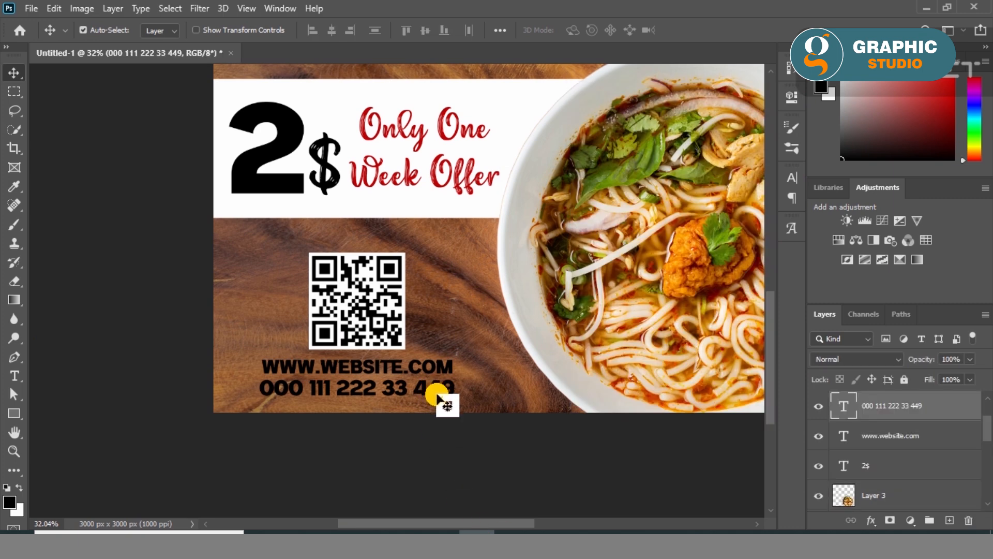
pyautogui.click(792, 97)
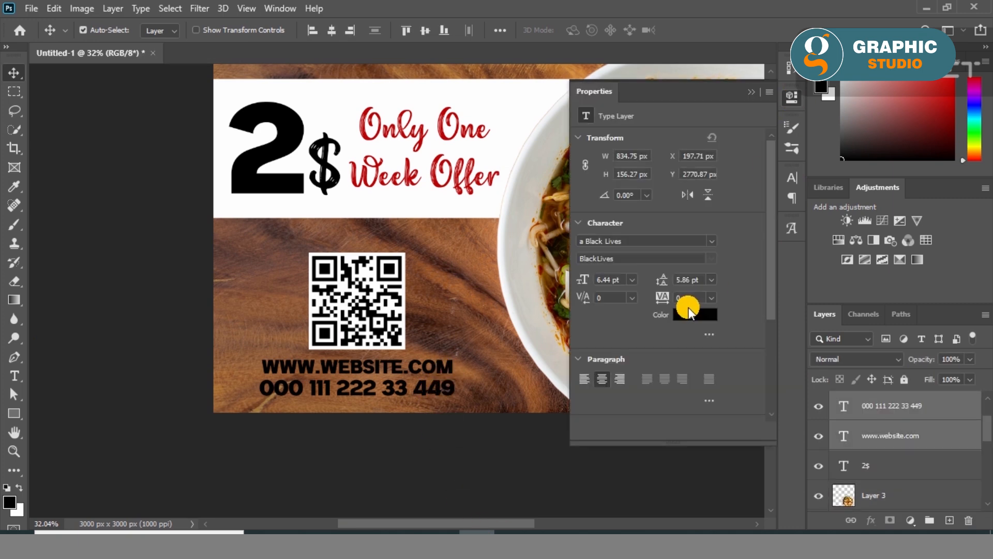
pyautogui.click(691, 313)
pyautogui.click(791, 118)
pyautogui.moveTo(799, 114); pyautogui.dragTo(791, 110)
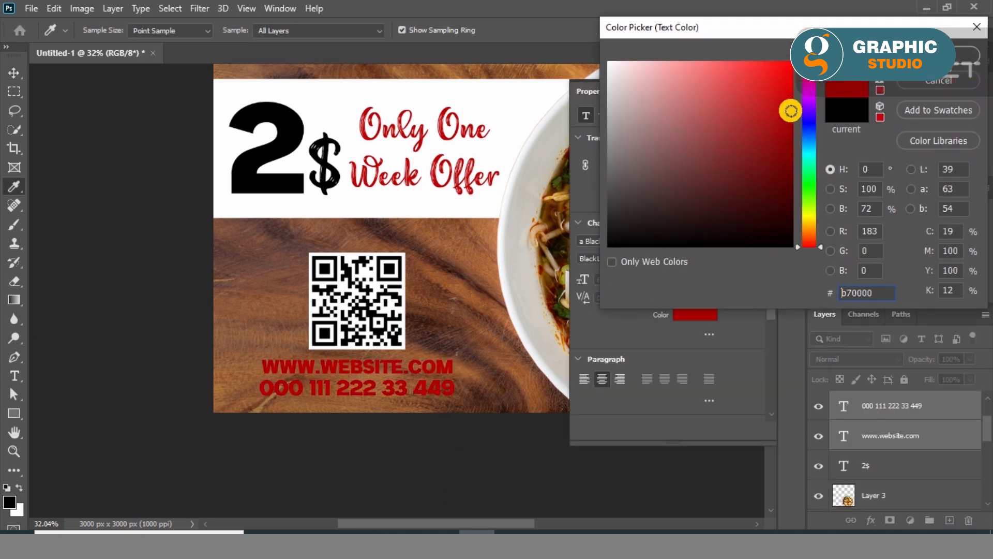
pyautogui.moveTo(650, 139); pyautogui.dragTo(600, 62)
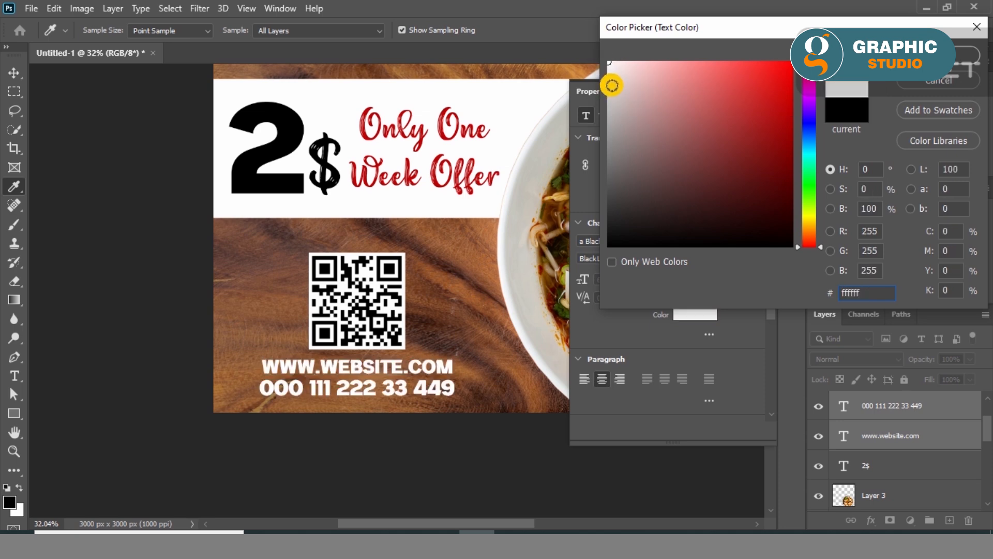
pyautogui.press('Return')
# - Duplicate both contact text layers and color the originals underneath black (000000) as an offset shadow
pyautogui.moveTo(960, 430); pyautogui.dragTo(950, 520)
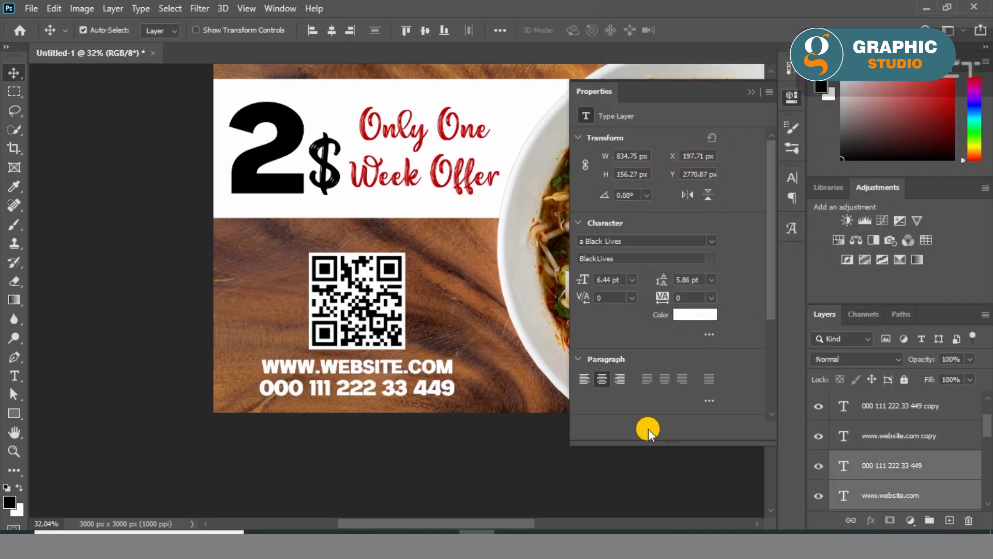
pyautogui.click(682, 317)
pyautogui.moveTo(633, 198); pyautogui.dragTo(597, 251)
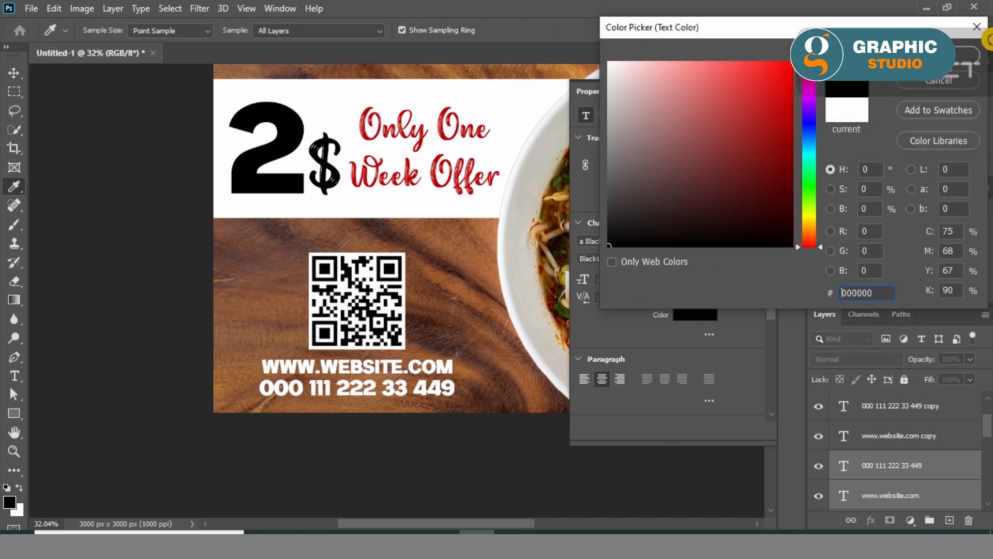
pyautogui.click(951, 55)
pyautogui.click(752, 94)
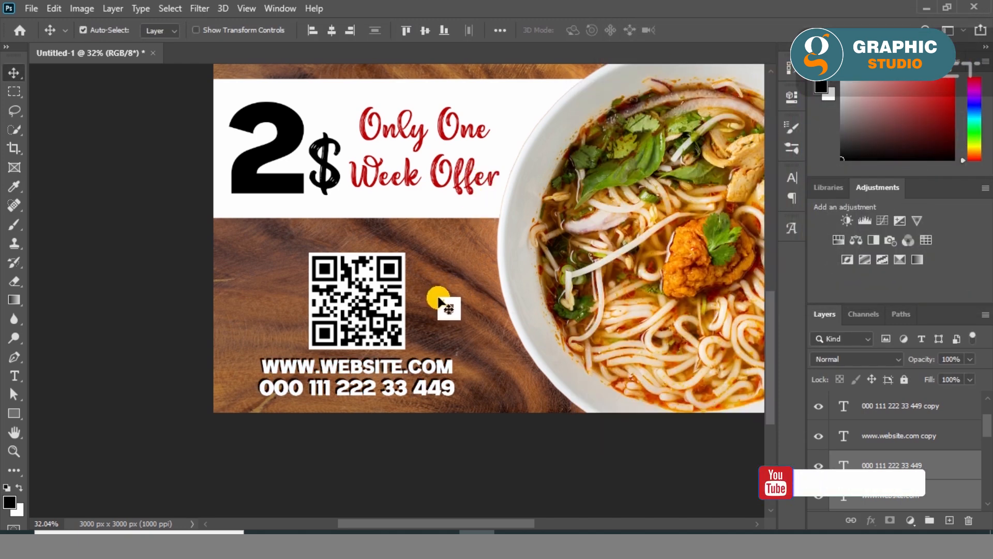
# - Place the red tomato splash image pngegg (13), scaled small, in the space left of the placeholder paragraph
pyautogui.hotkey('ctrl', '0')
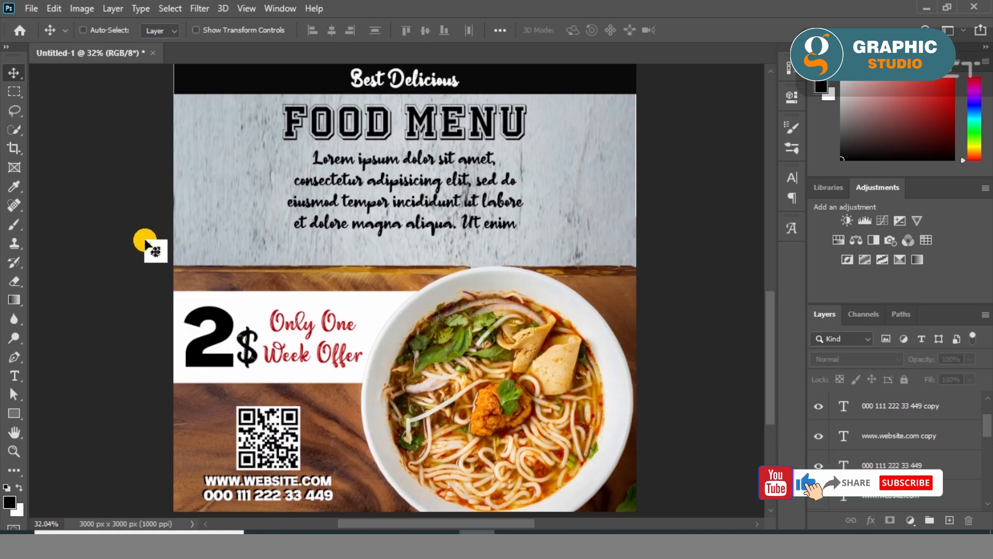
pyautogui.click(326, 537)
pyautogui.click(466, 168)
pyautogui.moveTo(398, 305); pyautogui.dragTo(478, 71)
pyautogui.moveTo(620, 67); pyautogui.dragTo(436, 213)
pyautogui.moveTo(404, 282); pyautogui.dragTo(210, 222)
pyautogui.click(14, 70)
pyautogui.click(200, 8)
pyautogui.click(199, 10)
pyautogui.scroll(2, 903, 433)
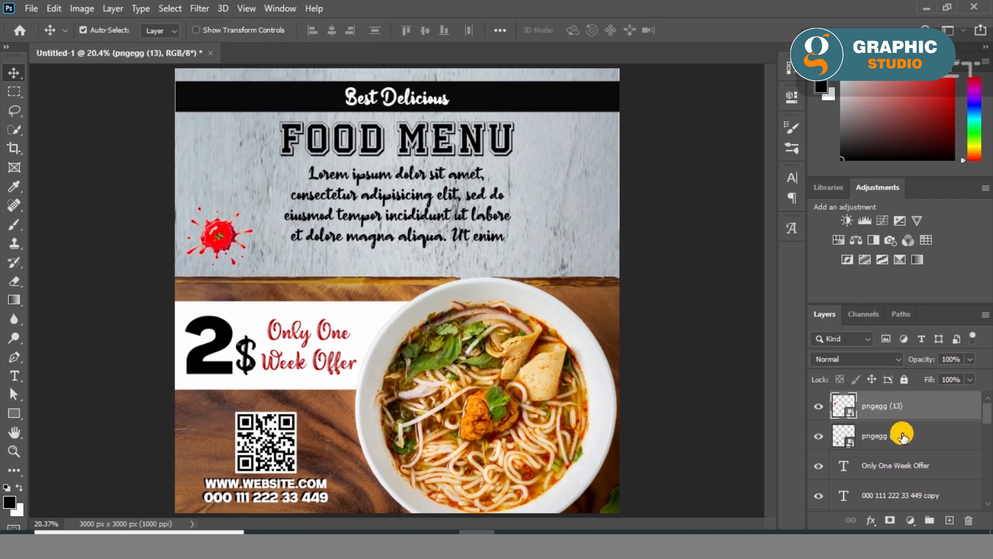
pyautogui.doubleClick(930, 418)
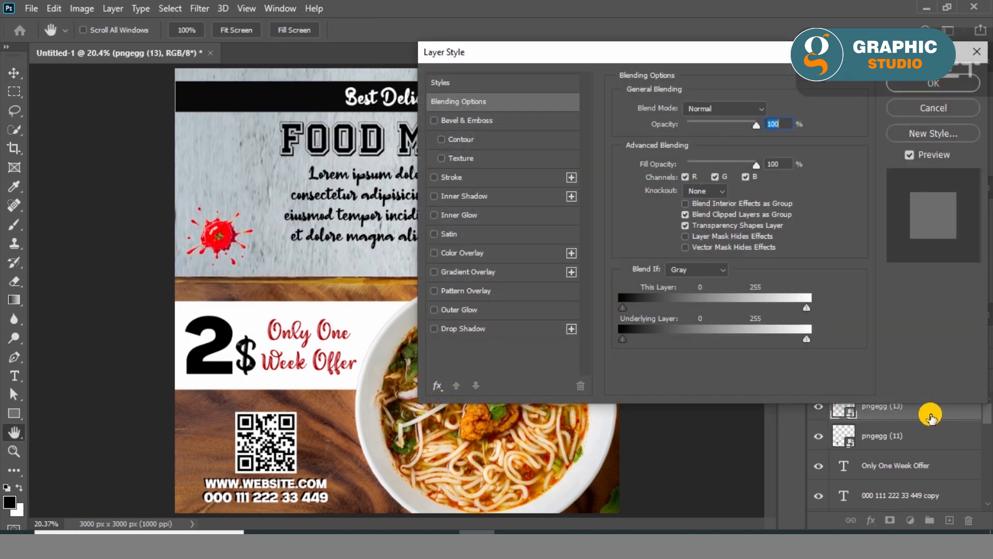
pyautogui.click(434, 329)
pyautogui.moveTo(755, 125)
pyautogui.mouseDown()
pyautogui.moveTo(721, 124)
pyautogui.moveTo(807, 122)
pyautogui.moveTo(740, 124)
pyautogui.mouseUp()
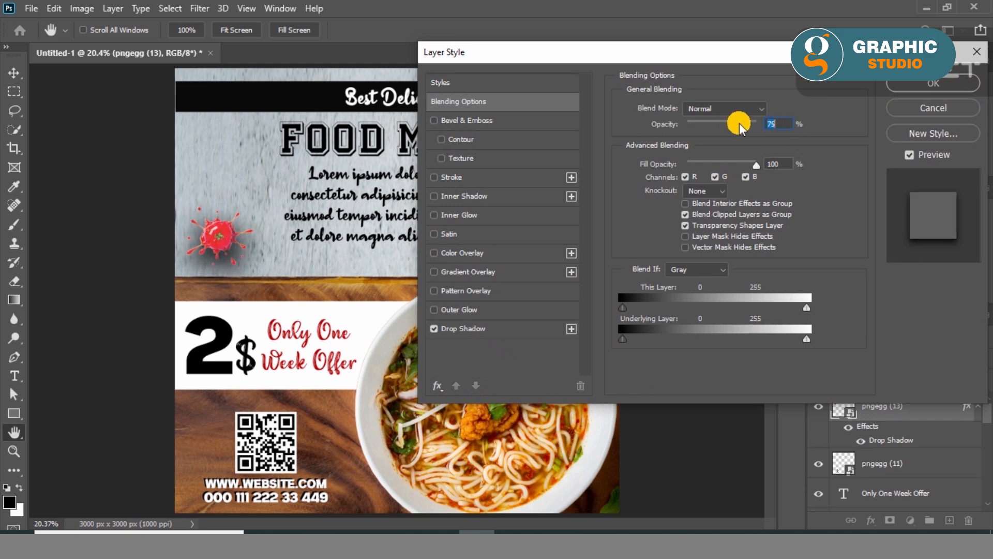
pyautogui.moveTo(756, 165)
pyautogui.mouseDown()
pyautogui.moveTo(700, 162)
pyautogui.moveTo(763, 164)
pyautogui.mouseUp()
pyautogui.click(930, 107)
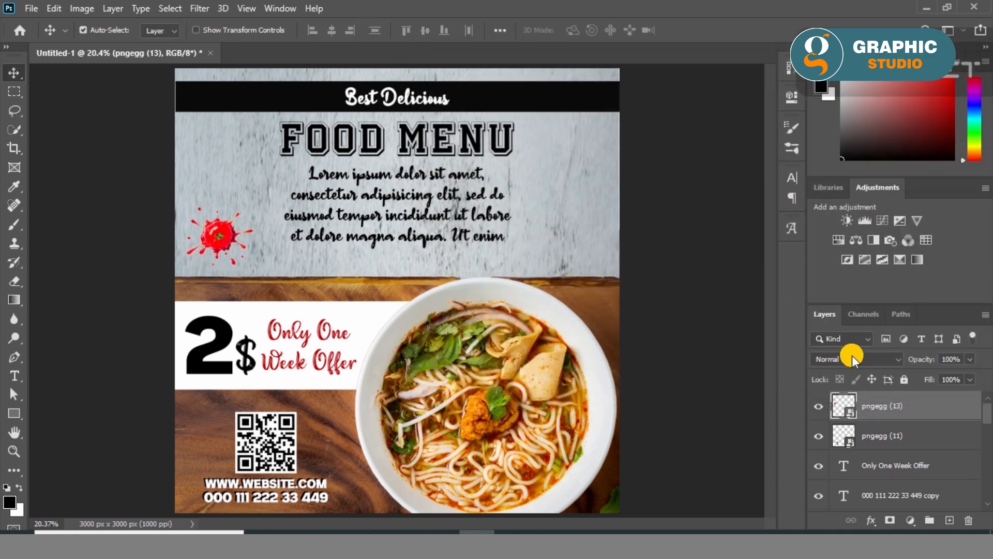
# - Set the tomato splash layer's blend mode to Multiply
pyautogui.click(893, 358)
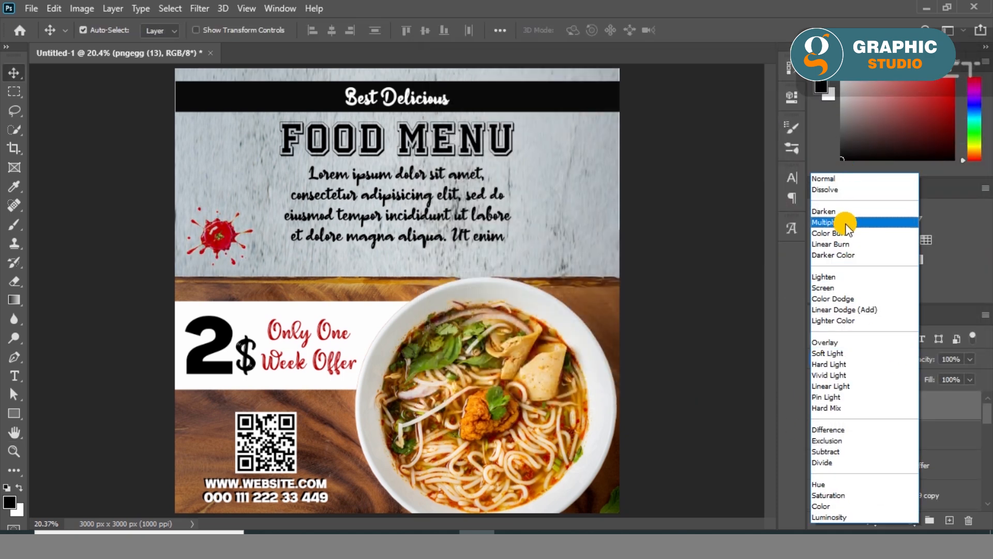
pyautogui.click(843, 222)
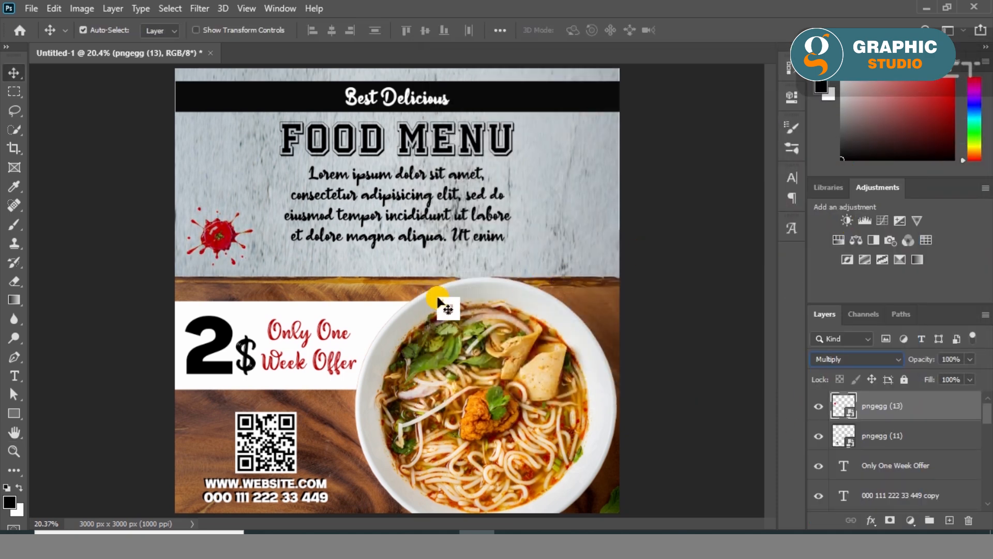
pyautogui.click(88, 228)
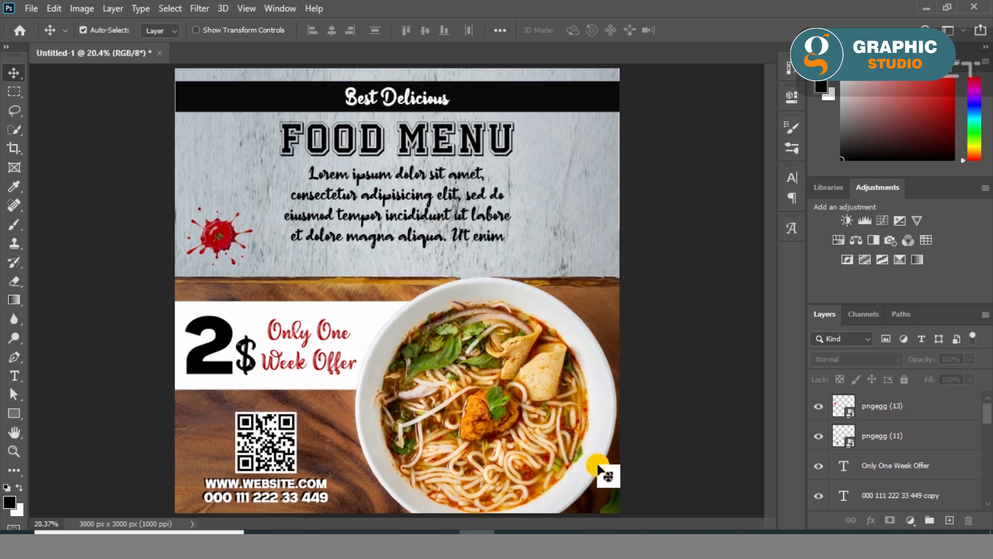
# - Place the chili image pngegg (12) from the veg post elipante folder right of the placeholder paragraph, scaled to about 5.77%
pyautogui.click(346, 545)
pyautogui.click(53, 184)
pyautogui.doubleClick(564, 107)
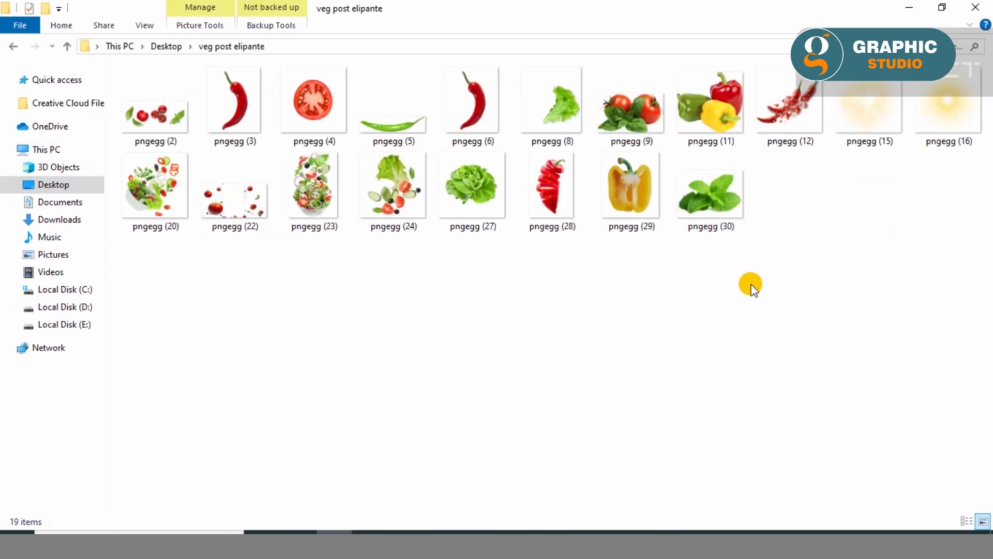
pyautogui.moveTo(800, 152); pyautogui.dragTo(597, 220)
pyautogui.moveTo(620, 70); pyautogui.dragTo(569, 228)
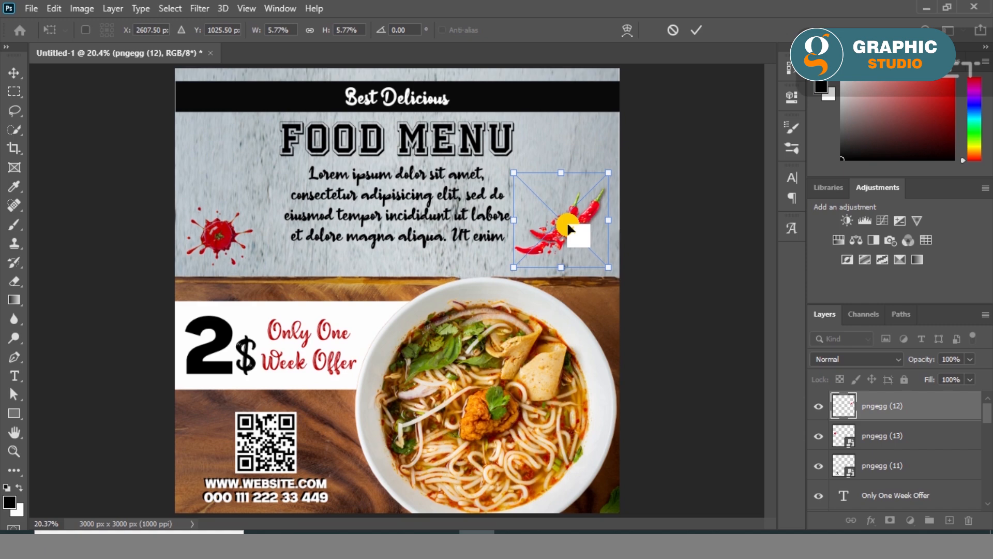
# - Place the tomato-and-basil image pngegg (2), scaled to 8.57%, so only its basil leaves overlap the canvas's right edge
pyautogui.moveTo(162, 124); pyautogui.dragTo(549, 215)
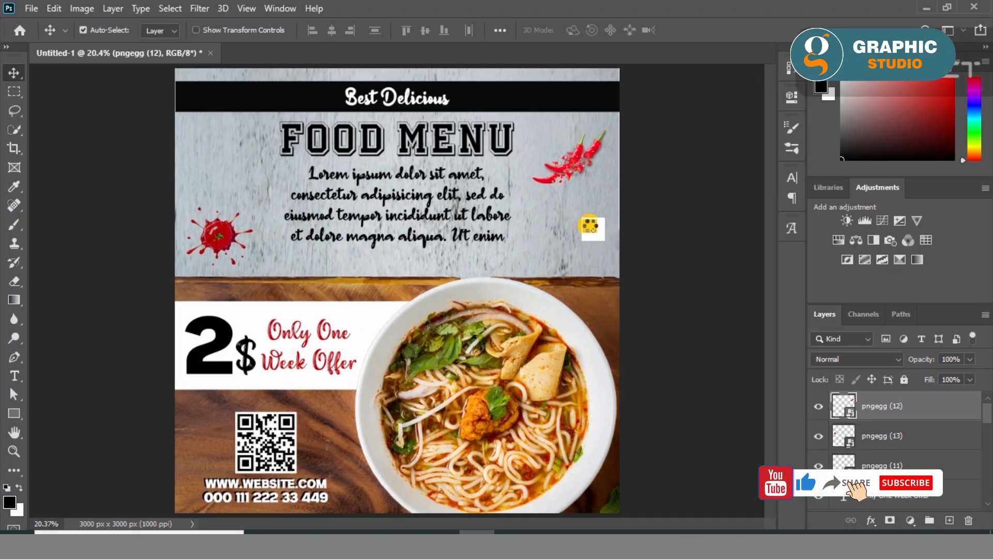
pyautogui.moveTo(620, 185); pyautogui.dragTo(395, 292)
pyautogui.moveTo(299, 338); pyautogui.dragTo(688, 230)
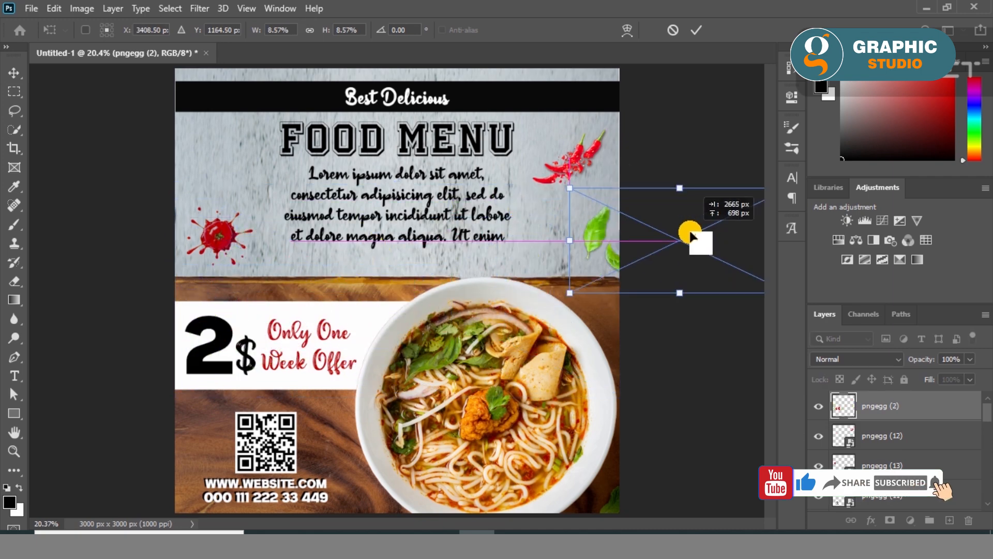
pyautogui.click(696, 30)
# - Duplicate the tomato-and-basil image and move the copy partly off the canvas's left edge beside the heading
pyautogui.moveTo(603, 247); pyautogui.dragTo(28, 143)
pyautogui.moveTo(597, 227); pyautogui.dragTo(62, 161)
pyautogui.moveTo(234, 177)
pyautogui.mouseDown()
pyautogui.moveTo(259, 177)
pyautogui.moveTo(225, 161)
pyautogui.mouseUp()
pyautogui.hotkey('ctrl', 'z')
pyautogui.click(113, 252)
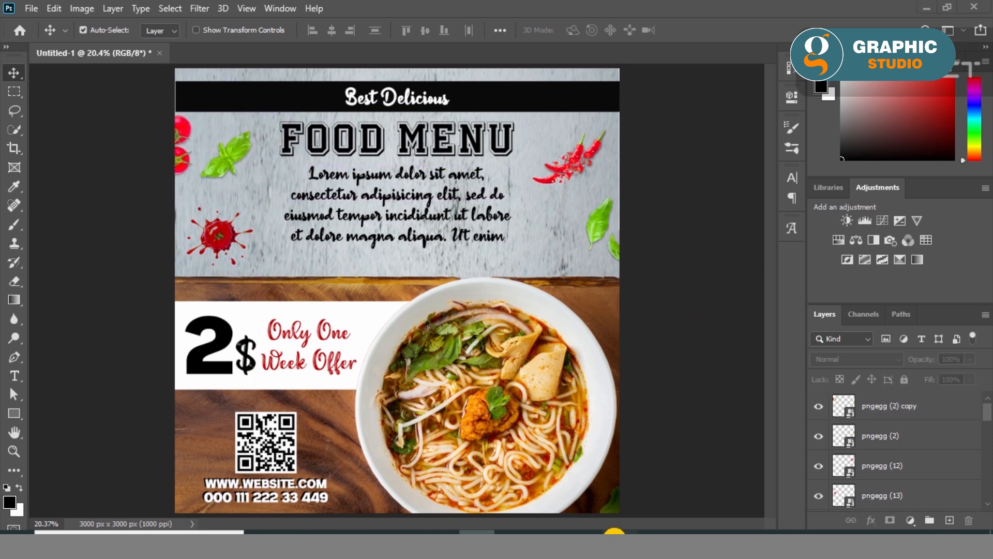
# - Move the placeholder paragraph, the FOOD MENU heading and the Best Delicious banner slightly down, keeping them centered
pyautogui.moveTo(406, 249); pyautogui.dragTo(405, 251)
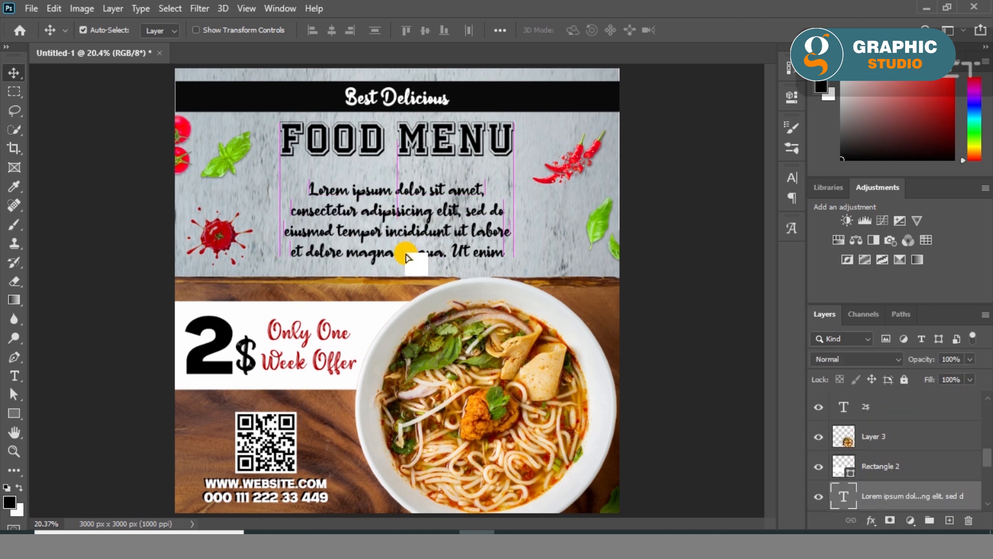
pyautogui.moveTo(421, 153); pyautogui.dragTo(420, 166)
pyautogui.moveTo(505, 98); pyautogui.dragTo(502, 110)
pyautogui.click(727, 250)
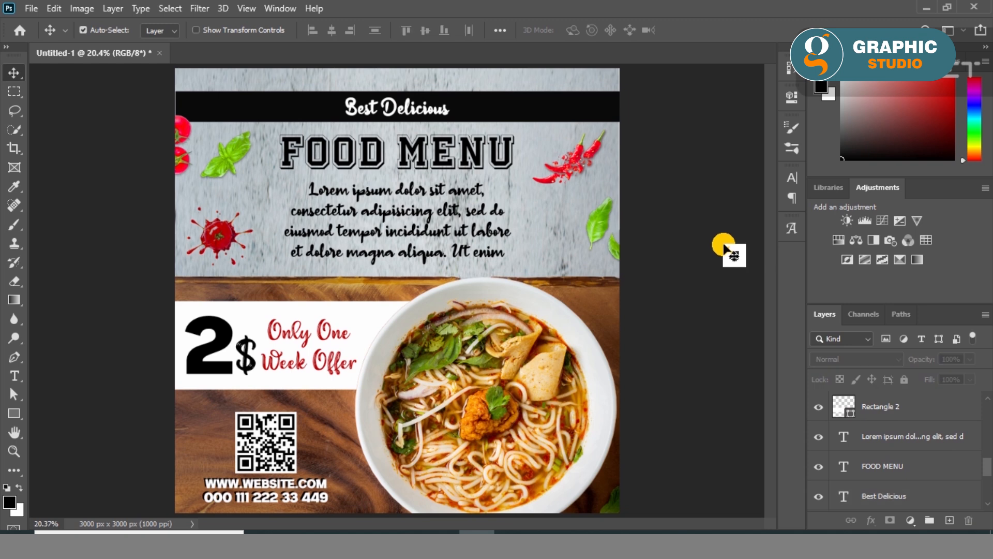